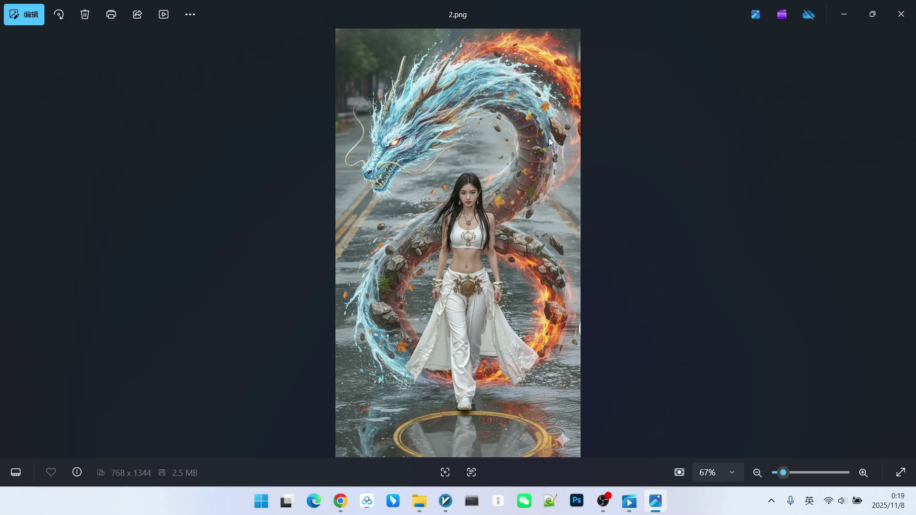
Switch to Google AI Studio and attach the photo of the woman in white walking to the chat prompt.
{"action": "left_click", "coordinate": [849, 14]}
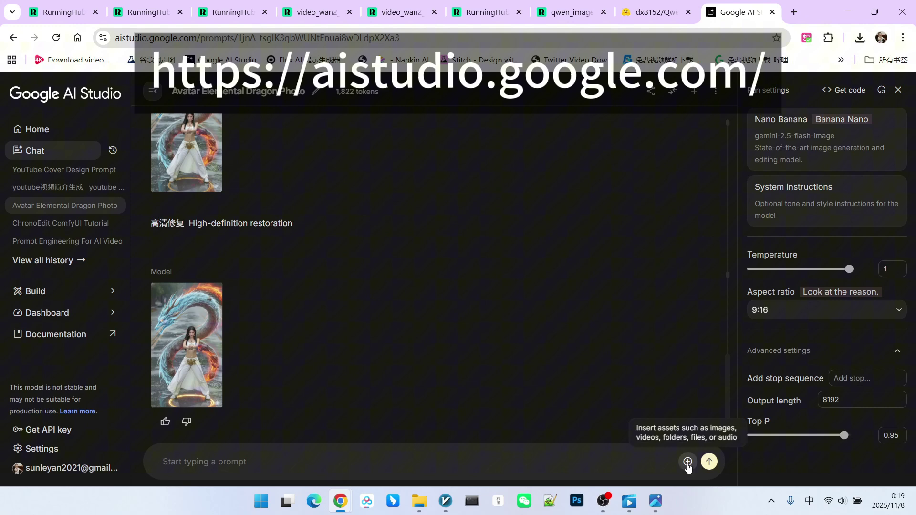
{"action": "left_click", "coordinate": [687, 461]}
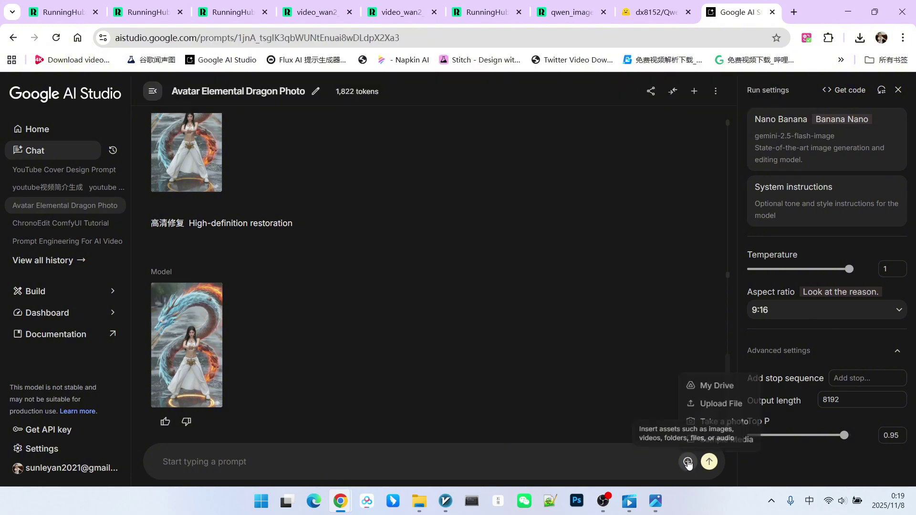
{"action": "left_click", "coordinate": [706, 403]}
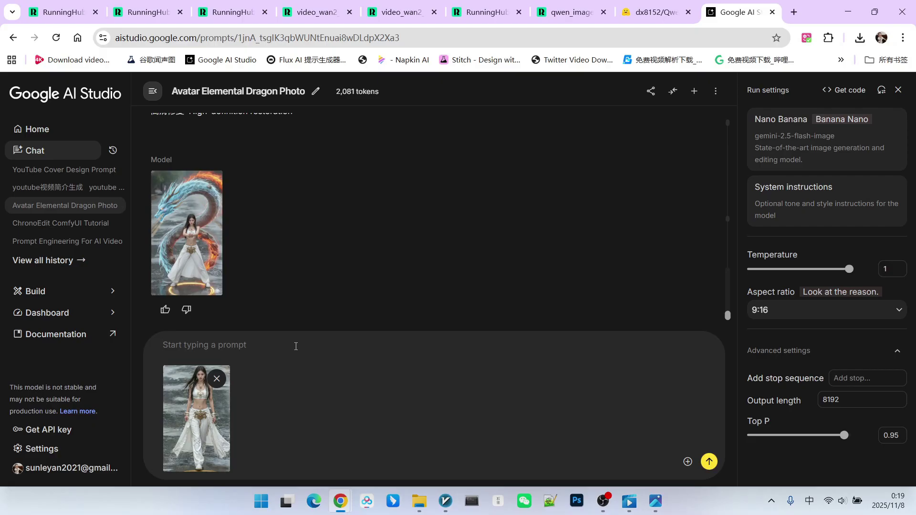
Paste the hyper-realistic 8K cinematic prompt about a woman bending a four-element dragon, and delete its closing "3:4 aspect ratio.".
{"action": "left_click", "coordinate": [295, 347]}
{"action": "key", "text": "ctrl+v"}
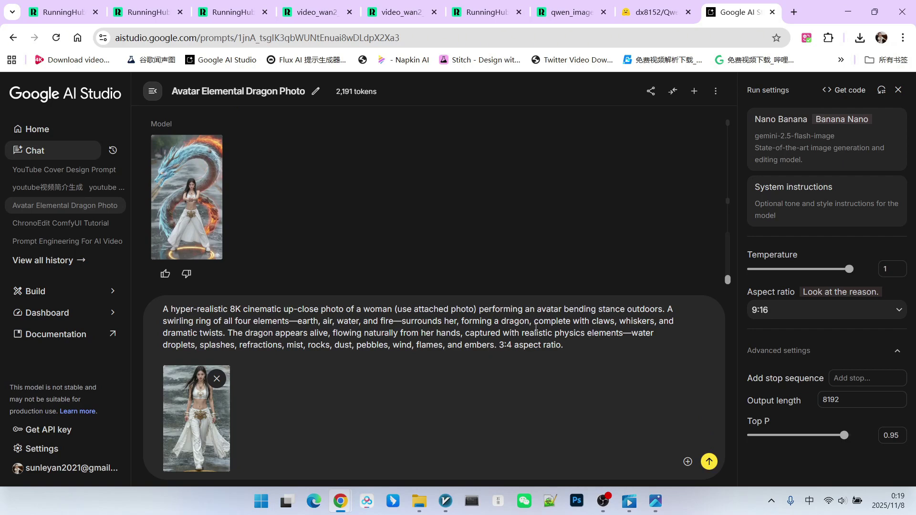
{"action": "key", "text": "BackSpace"}
{"action": "key", "text": "BackSpace"}
{"action": "key", "text": "BackSpace"}
{"action": "key", "text": "BackSpace"}
{"action": "key", "text": "BackSpace"}
{"action": "key", "text": "BackSpace"}
{"action": "key", "text": "BackSpace"}
{"action": "key", "text": "BackSpace"}
{"action": "key", "text": "BackSpace"}
{"action": "key", "text": "BackSpace"}
{"action": "key", "text": "BackSpace"}
{"action": "key", "text": "BackSpace"}
{"action": "key", "text": "BackSpace"}
{"action": "key", "text": "BackSpace"}
{"action": "key", "text": "BackSpace"}
{"action": "key", "text": "BackSpace"}
{"action": "key", "text": "BackSpace"}
{"action": "key", "text": "BackSpace"}
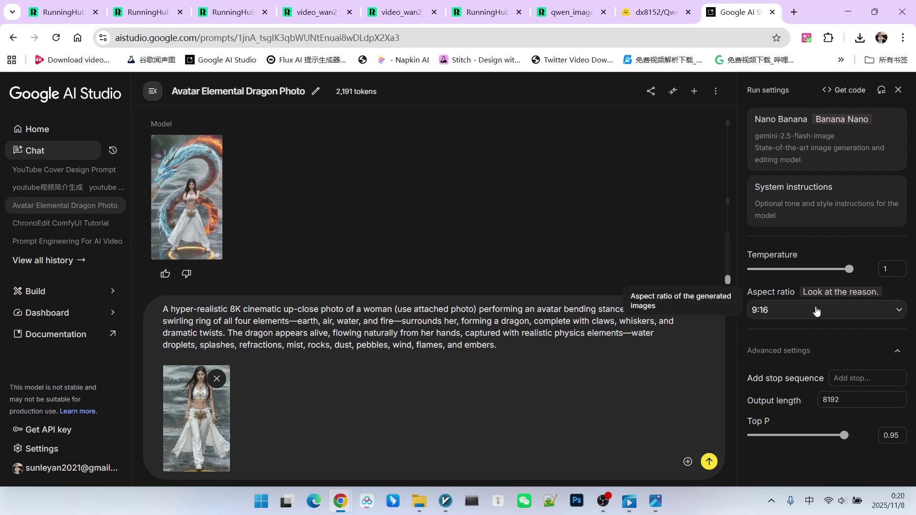
Set the aspect ratio to 9:16 and run the prompt to generate the image.
{"action": "left_click", "coordinate": [815, 310]}
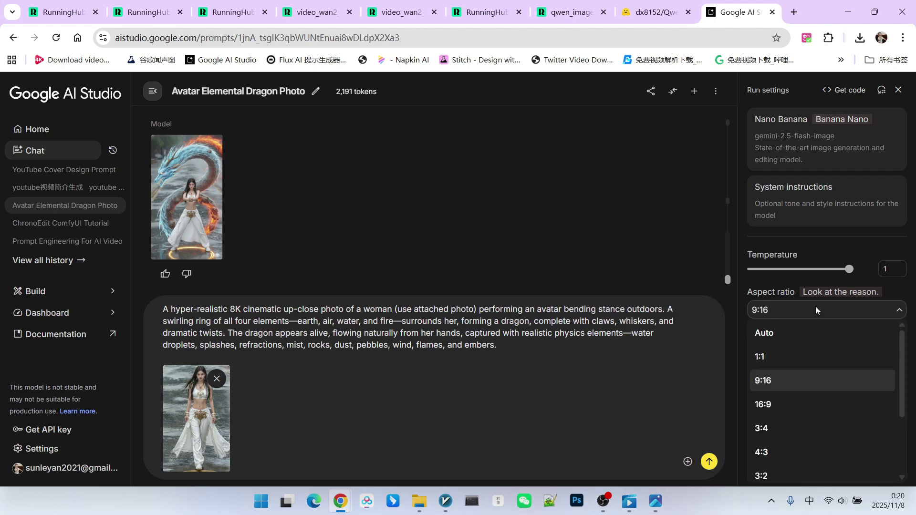
{"action": "left_click", "coordinate": [761, 381]}
{"action": "left_click", "coordinate": [709, 461]}
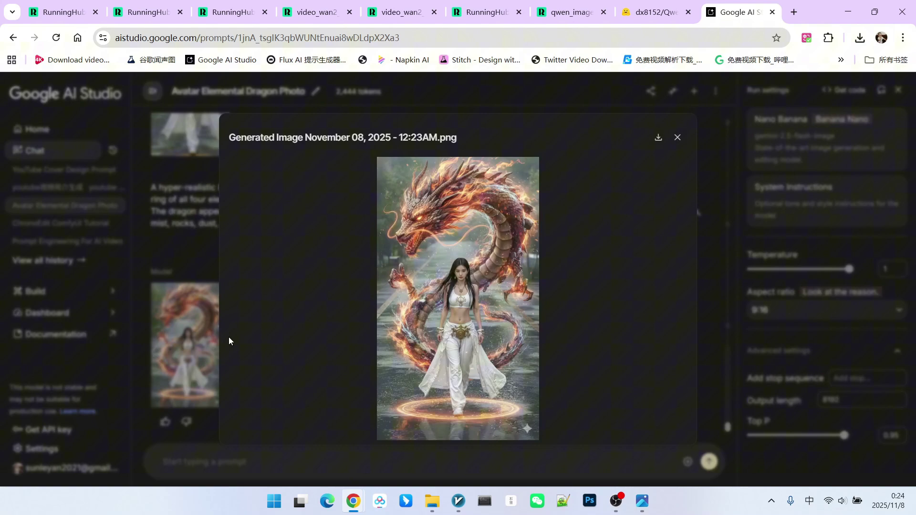
Open the generated dragon image in its own browser tab and examine it at full size from head to foot.
{"action": "left_click", "coordinate": [482, 272]}
{"action": "left_click", "coordinate": [521, 211]}
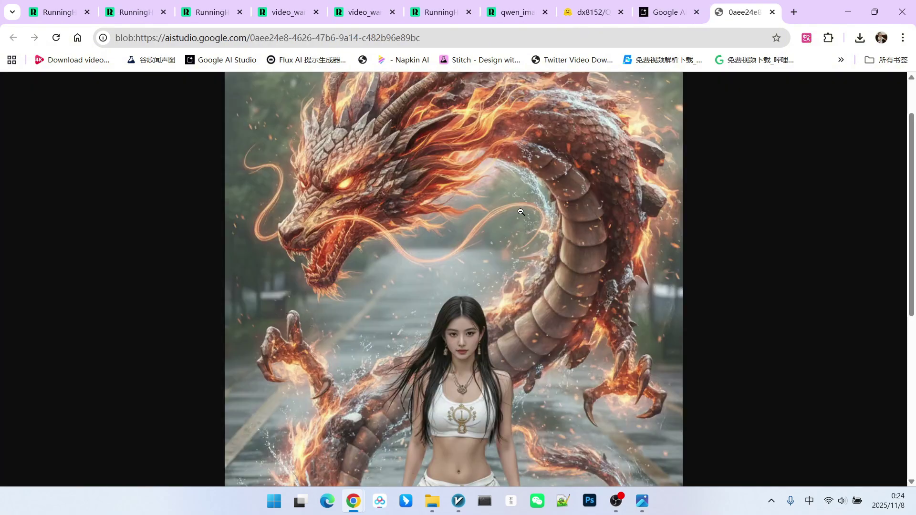
{"action": "scroll", "coordinate": [523, 191], "scroll_direction": "down", "scroll_amount": 4}
{"action": "scroll", "coordinate": [523, 191], "scroll_direction": "up", "scroll_amount": 4}
{"action": "scroll", "coordinate": [456, 229], "scroll_direction": "up", "scroll_amount": 1}
{"action": "scroll", "coordinate": [410, 222], "scroll_direction": "down", "scroll_amount": 1}
{"action": "scroll", "coordinate": [496, 270], "scroll_direction": "up", "scroll_amount": 1}
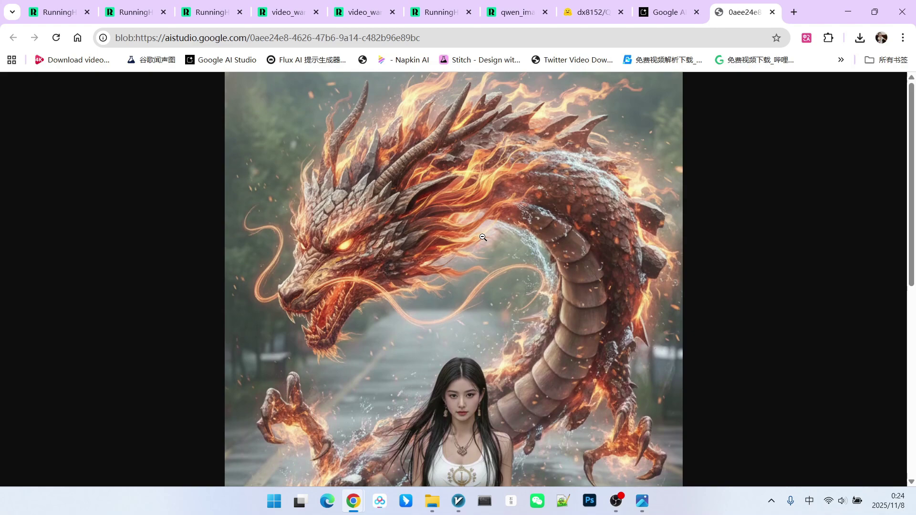
{"action": "scroll", "coordinate": [484, 229], "scroll_direction": "down", "scroll_amount": 4}
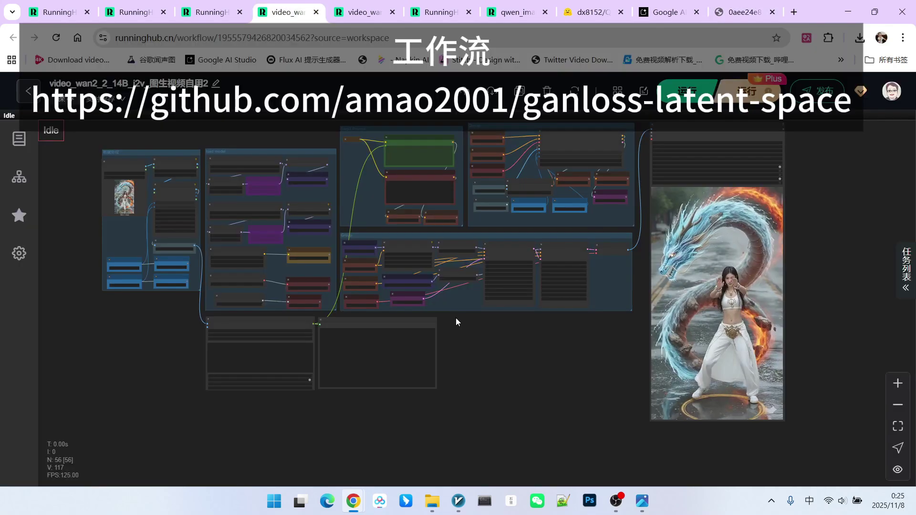
Examine the video_wan2_2_14B_i2v workflow on RunningHub, focusing on the input image and the Resize Image v2 node.
{"action": "scroll", "coordinate": [457, 321], "scroll_direction": "up", "scroll_amount": 3}
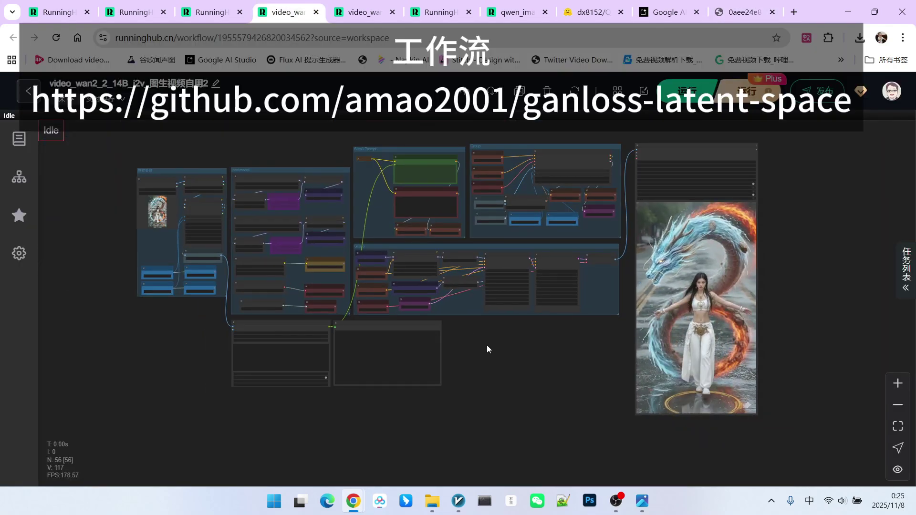
{"action": "left_click_drag", "start_coordinate": [486, 344], "coordinate": [504, 354]}
{"action": "scroll", "coordinate": [161, 174], "scroll_direction": "up", "scroll_amount": 3}
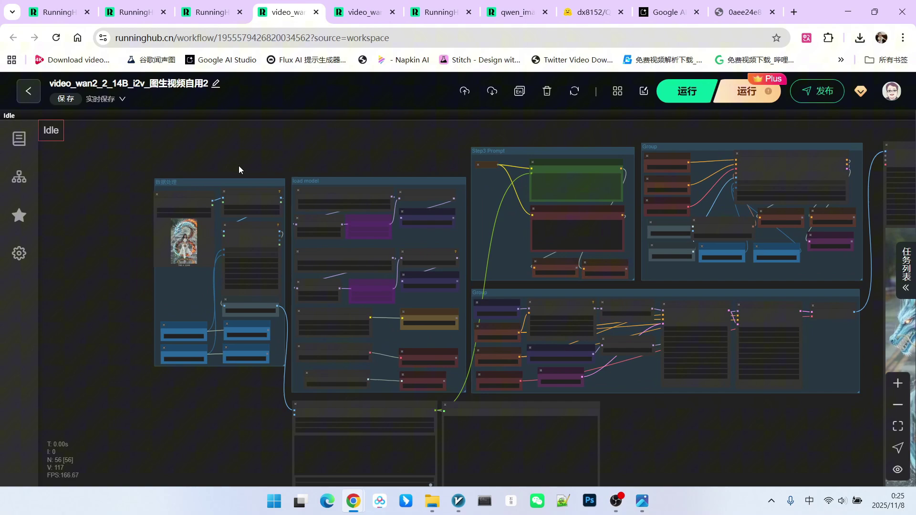
{"action": "scroll", "coordinate": [275, 162], "scroll_direction": "up", "scroll_amount": 3}
{"action": "scroll", "coordinate": [143, 267], "scroll_direction": "up", "scroll_amount": 5}
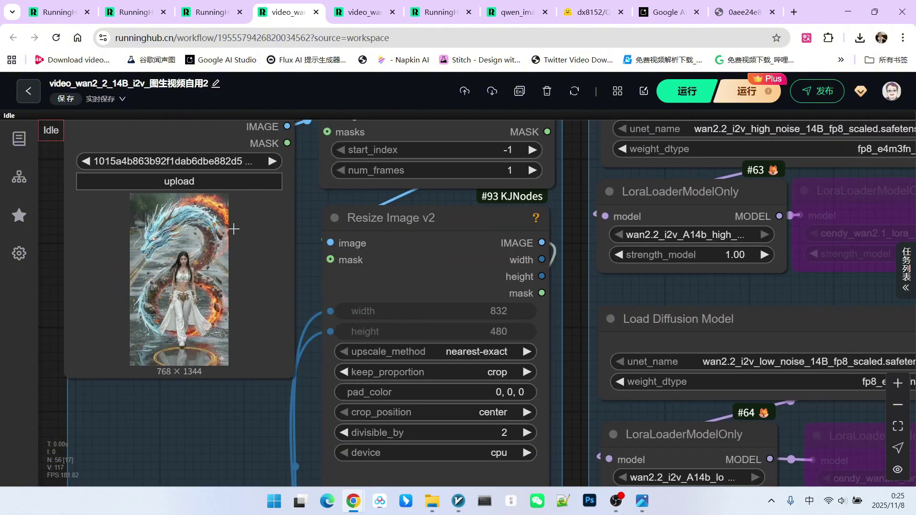
{"action": "scroll", "coordinate": [157, 284], "scroll_direction": "up", "scroll_amount": 2}
{"action": "scroll", "coordinate": [179, 244], "scroll_direction": "down", "scroll_amount": 5}
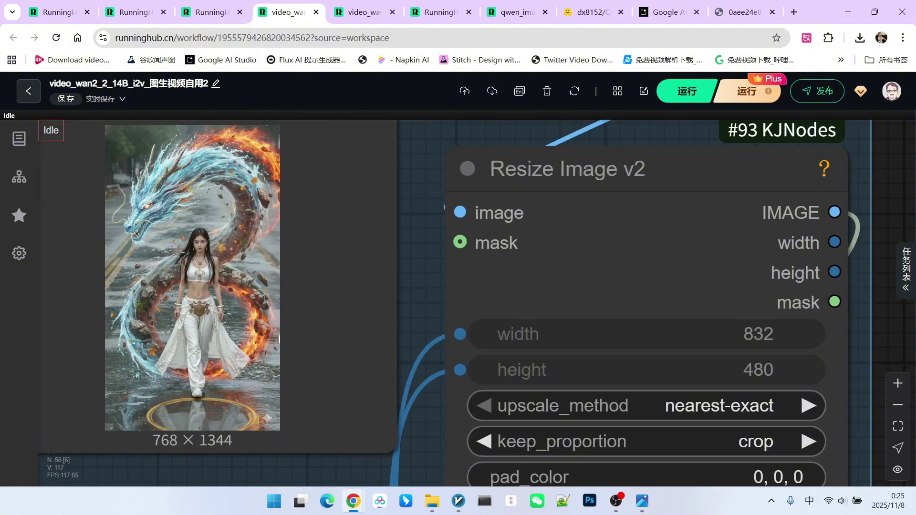
{"action": "scroll", "coordinate": [181, 244], "scroll_direction": "down", "scroll_amount": 4}
Inspect the high-noise and low-noise Load Diffusion Model nodes in the load model group.
{"action": "scroll", "coordinate": [493, 179], "scroll_direction": "up", "scroll_amount": 8}
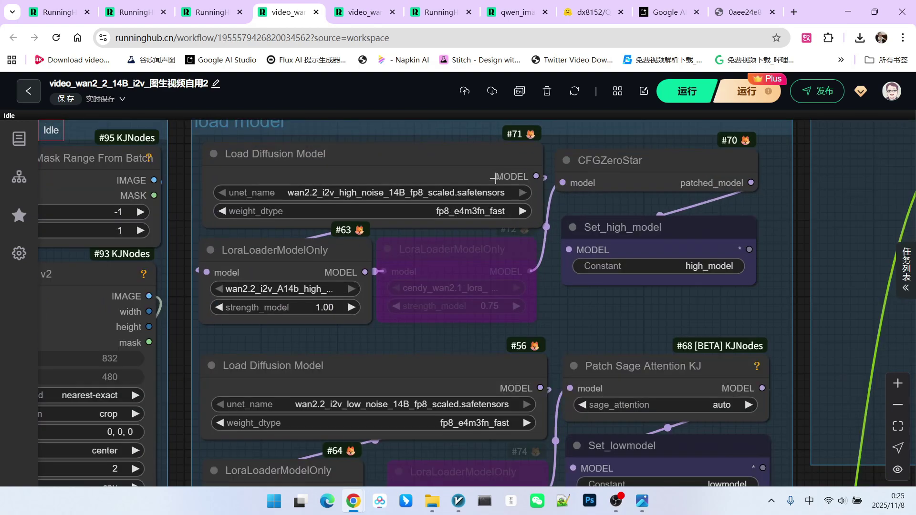
{"action": "left_click", "coordinate": [382, 169]}
{"action": "left_click", "coordinate": [379, 371]}
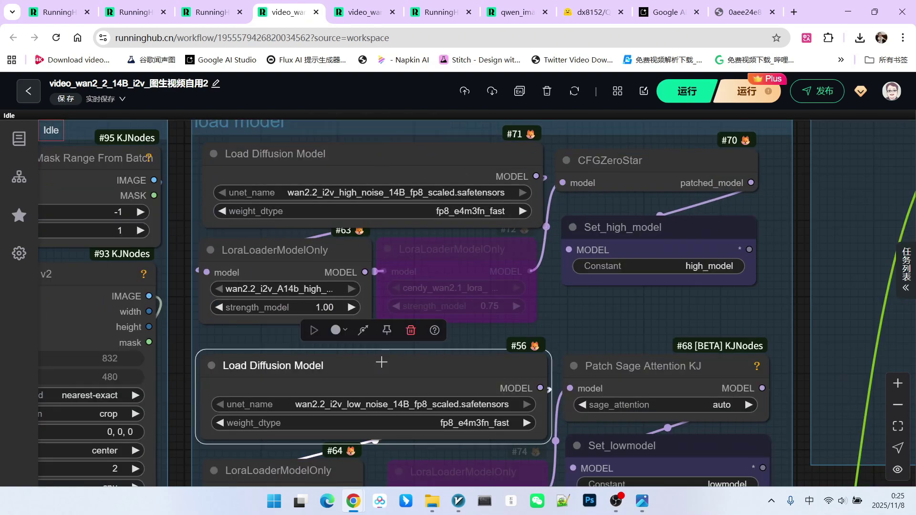
{"action": "scroll", "coordinate": [259, 294], "scroll_direction": "up", "scroll_amount": 3}
{"action": "left_click_drag", "start_coordinate": [403, 328], "coordinate": [696, 324]}
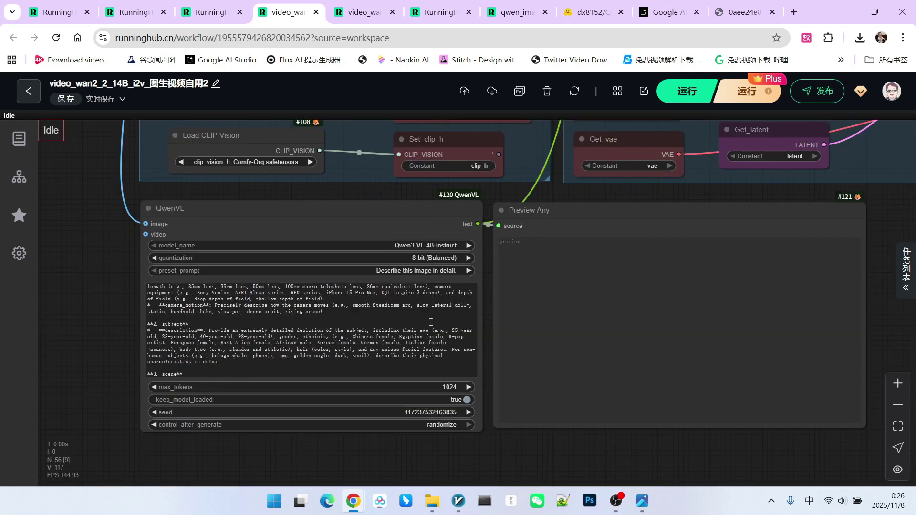
Read through the QwenVL node's prompt template and highlight the user input text at its end.
{"action": "scroll", "coordinate": [308, 327], "scroll_direction": "down", "scroll_amount": 2}
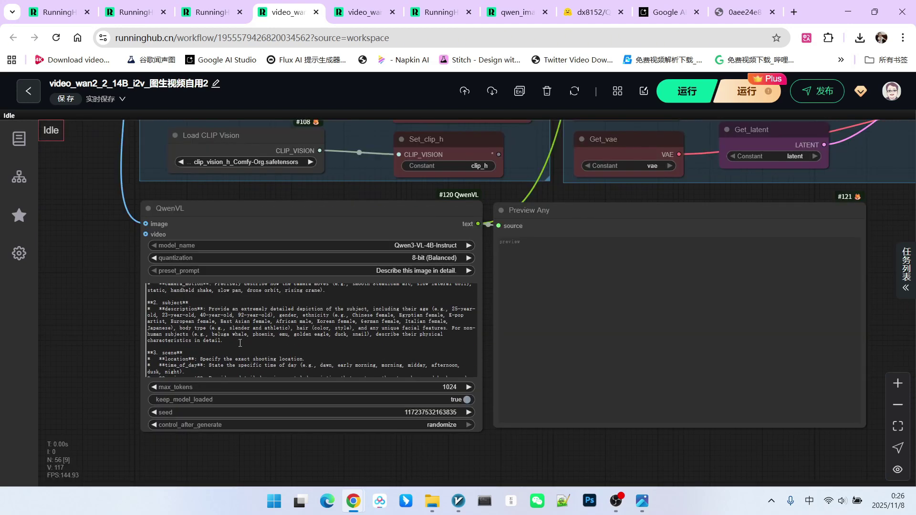
{"action": "scroll", "coordinate": [122, 317], "scroll_direction": "down", "scroll_amount": 2}
{"action": "left_click_drag", "start_coordinate": [121, 318], "coordinate": [109, 333]}
{"action": "scroll", "coordinate": [229, 343], "scroll_direction": "up", "scroll_amount": 8}
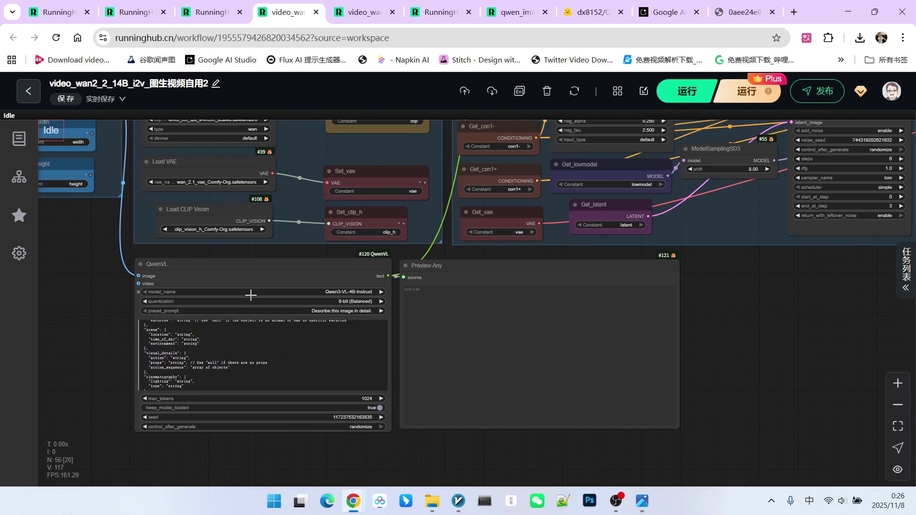
{"action": "scroll", "coordinate": [100, 379], "scroll_direction": "up", "scroll_amount": 2}
{"action": "scroll", "coordinate": [100, 378], "scroll_direction": "up", "scroll_amount": 5}
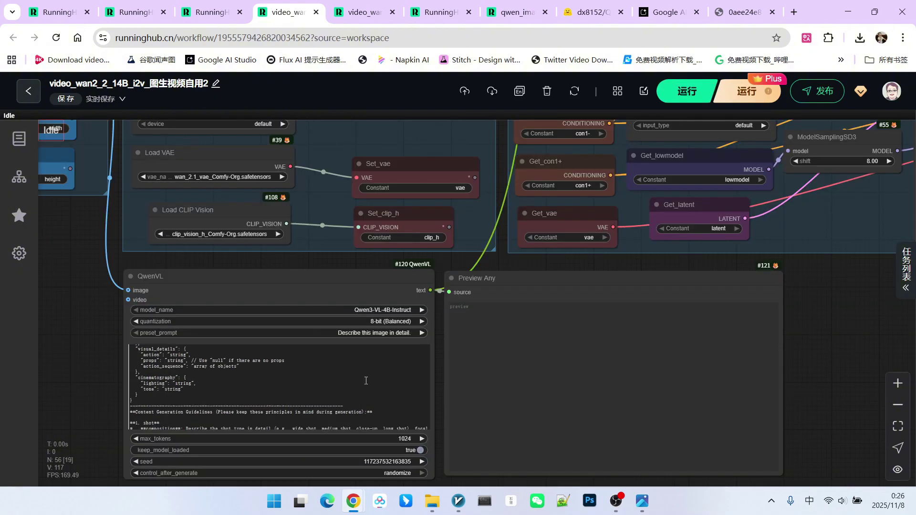
{"action": "scroll", "coordinate": [366, 380], "scroll_direction": "down", "scroll_amount": 5}
{"action": "scroll", "coordinate": [119, 461], "scroll_direction": "up", "scroll_amount": 3}
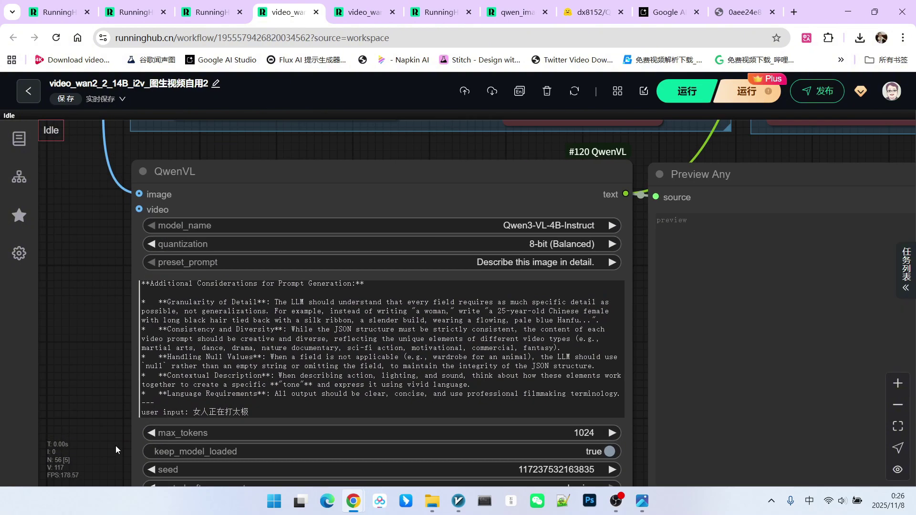
{"action": "left_click_drag", "start_coordinate": [190, 412], "coordinate": [273, 409]}
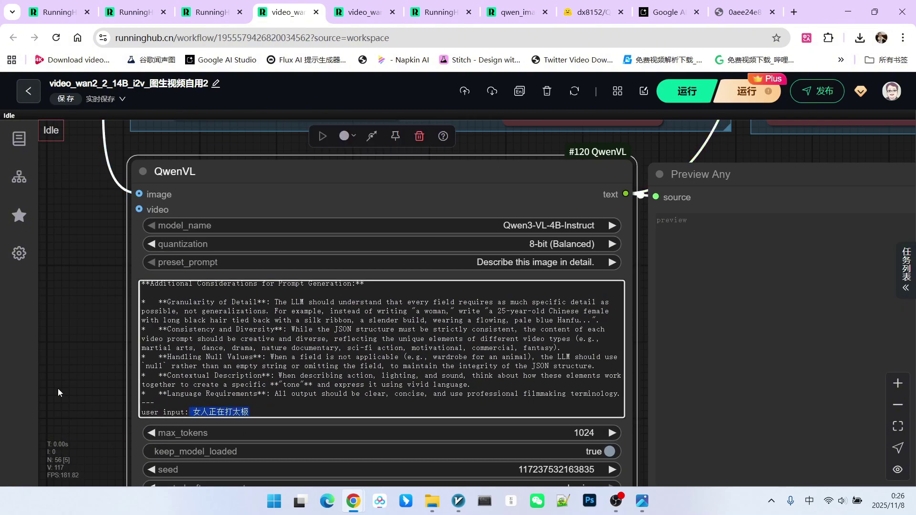
Review the generated video of the woman and the dragon in the workflow's output node.
{"action": "scroll", "coordinate": [70, 370], "scroll_direction": "down", "scroll_amount": 5}
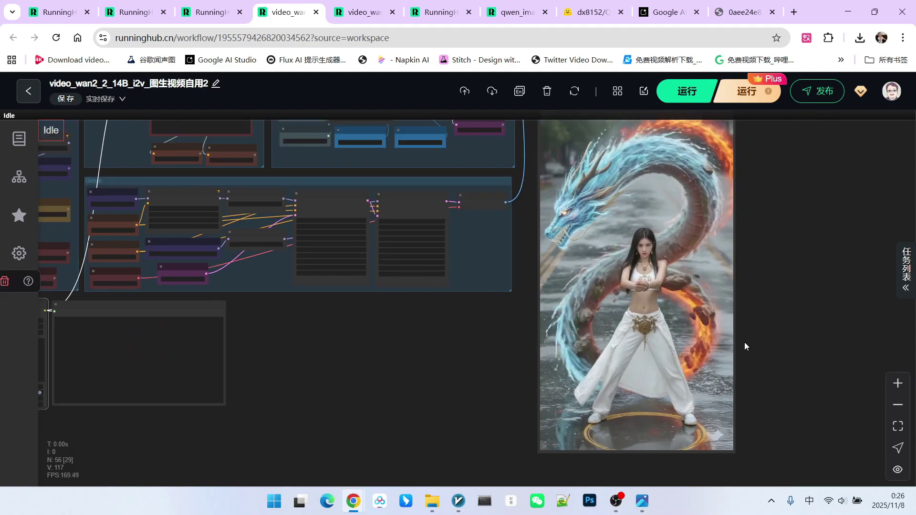
{"action": "left_click_drag", "start_coordinate": [772, 325], "coordinate": [708, 342]}
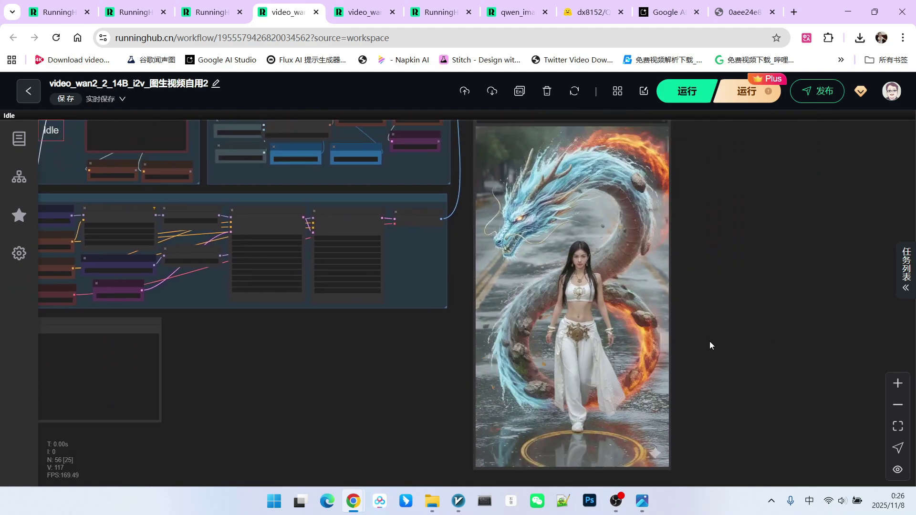
{"action": "scroll", "coordinate": [710, 342], "scroll_direction": "up", "scroll_amount": 2}
{"action": "scroll", "coordinate": [573, 231], "scroll_direction": "down", "scroll_amount": 2}
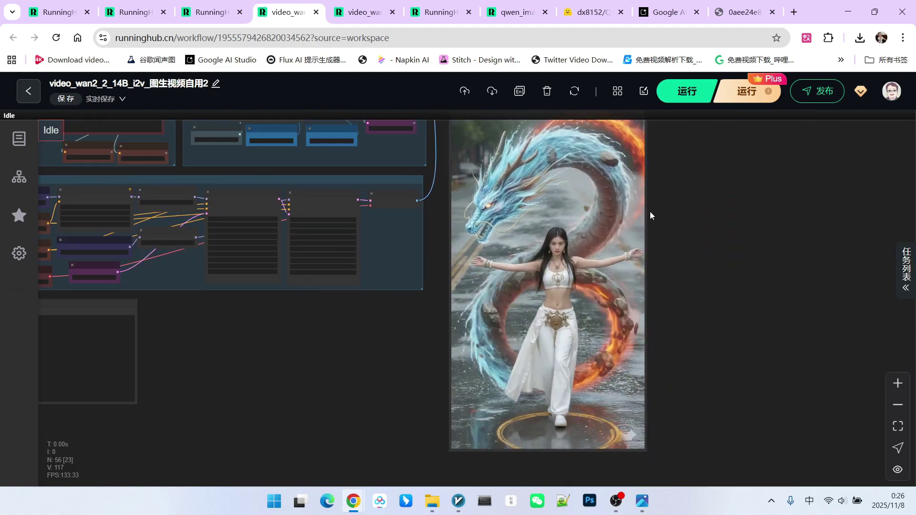
{"action": "left_click_drag", "start_coordinate": [646, 188], "coordinate": [647, 206]}
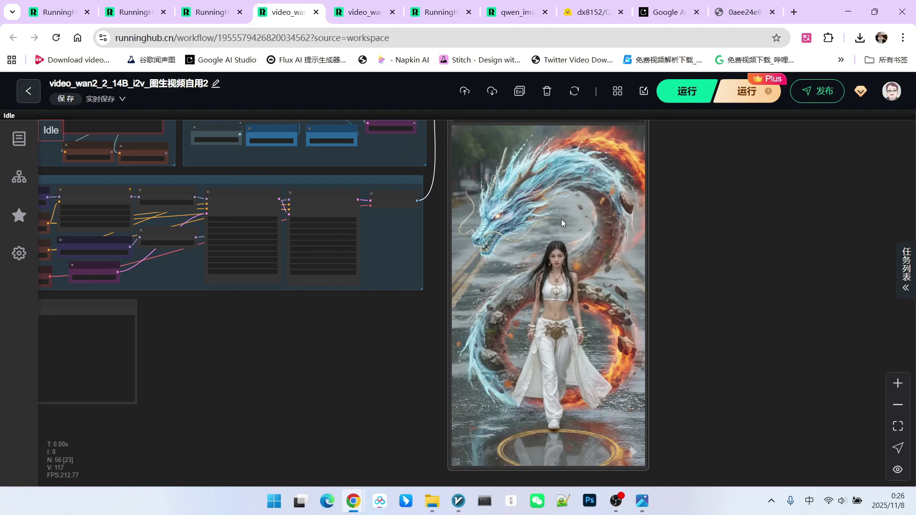
{"action": "left_click", "coordinate": [569, 190]}
{"action": "left_click_drag", "start_coordinate": [366, 474], "coordinate": [511, 478]}
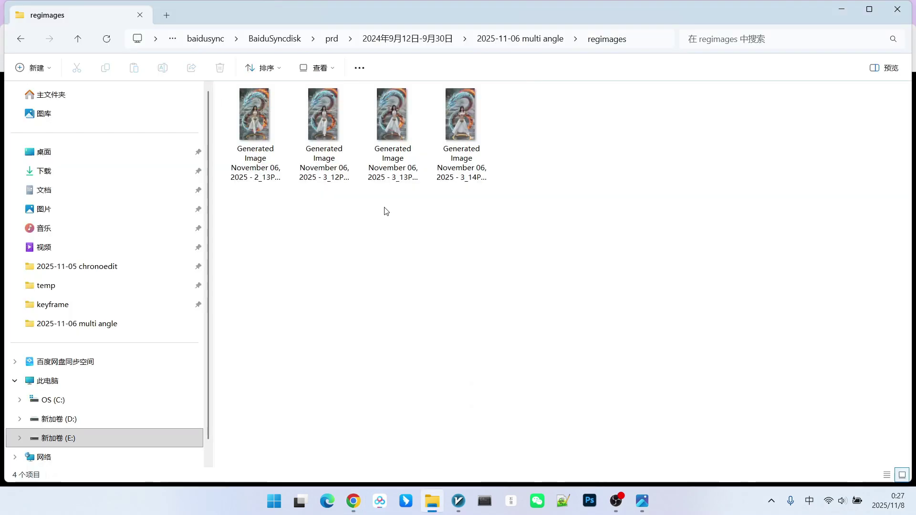
Open the first generated image in the regimages folder and page through the other dragon images.
{"action": "double_click", "coordinate": [255, 115]}
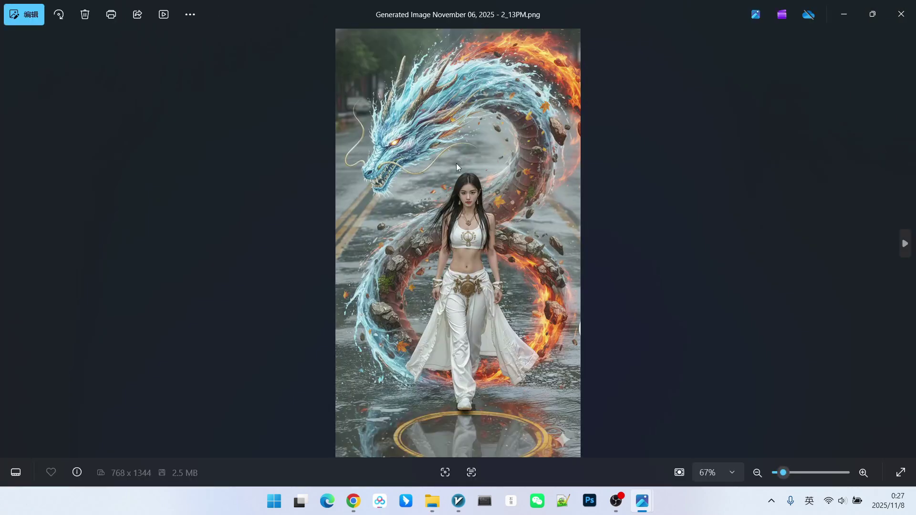
{"action": "scroll", "coordinate": [456, 163], "scroll_direction": "up", "scroll_amount": 1}
{"action": "left_click", "coordinate": [901, 247]}
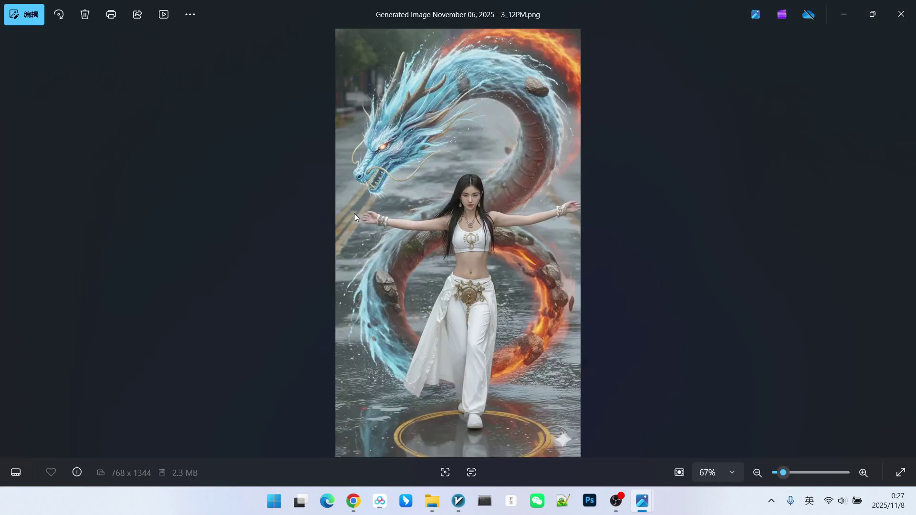
{"action": "left_click", "coordinate": [905, 243]}
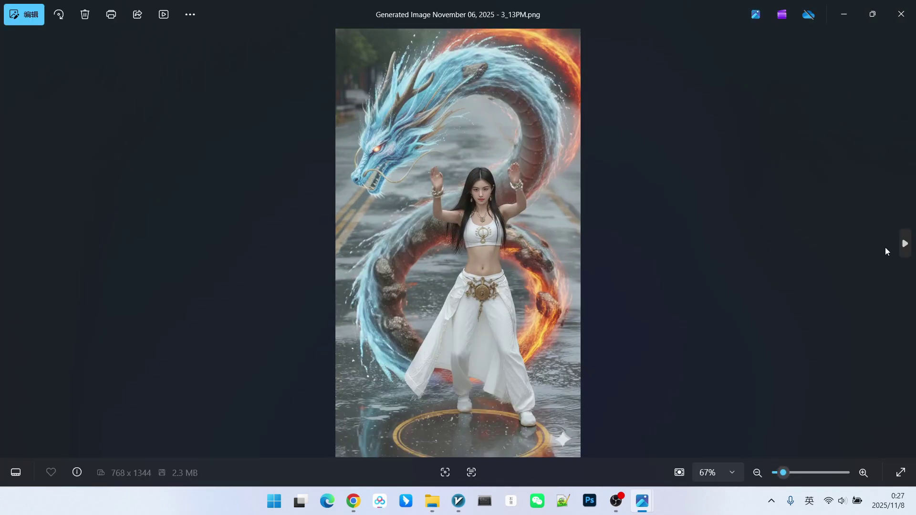
{"action": "left_click", "coordinate": [905, 243]}
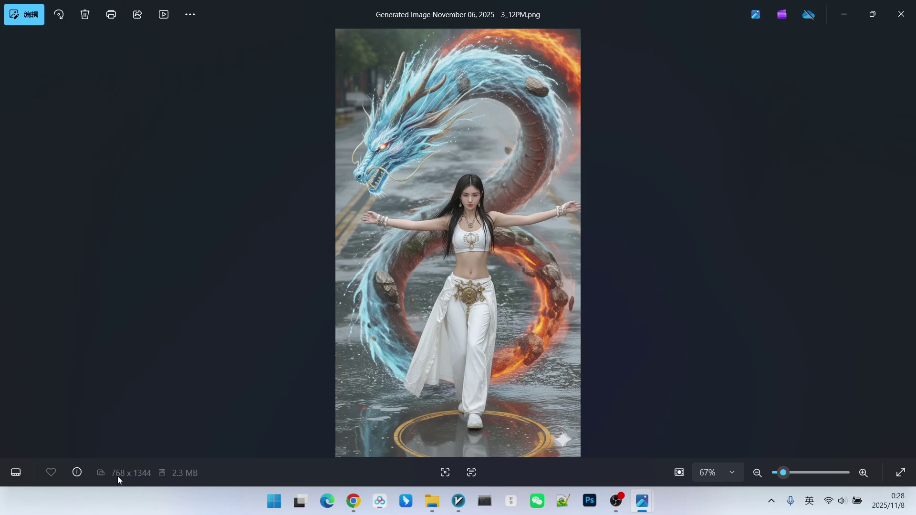
Return to the RunningHub workflow in the browser and check the width and height constants and the output video.
{"action": "left_click", "coordinate": [353, 501]}
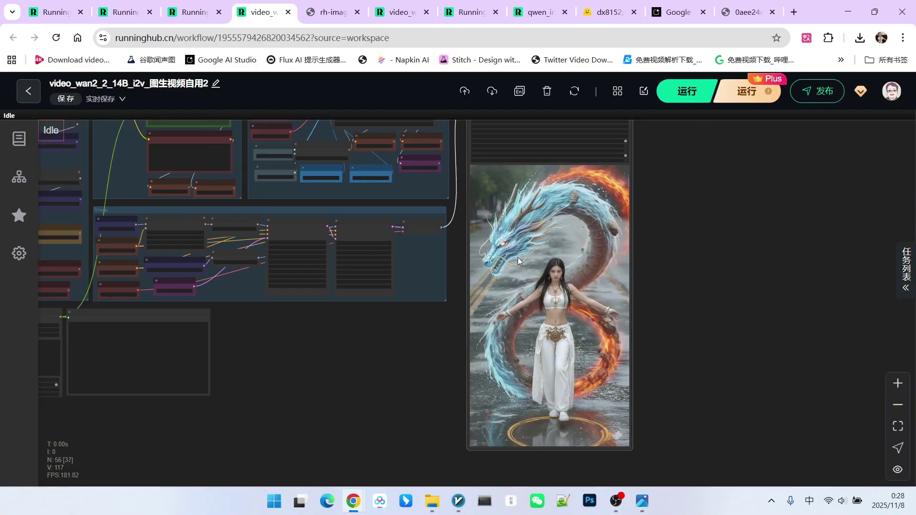
{"action": "left_click_drag", "start_coordinate": [346, 326], "coordinate": [381, 327]}
{"action": "scroll", "coordinate": [381, 327], "scroll_direction": "up", "scroll_amount": 10}
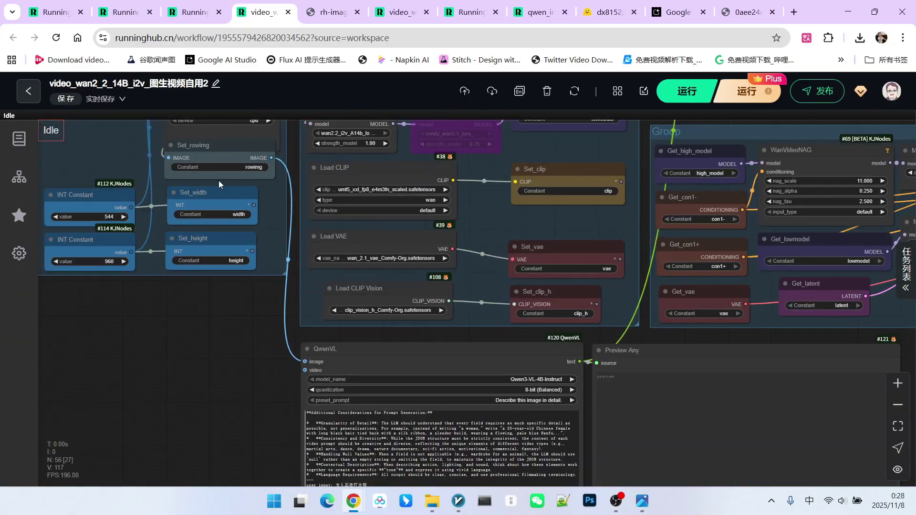
{"action": "scroll", "coordinate": [508, 231], "scroll_direction": "down", "scroll_amount": 2}
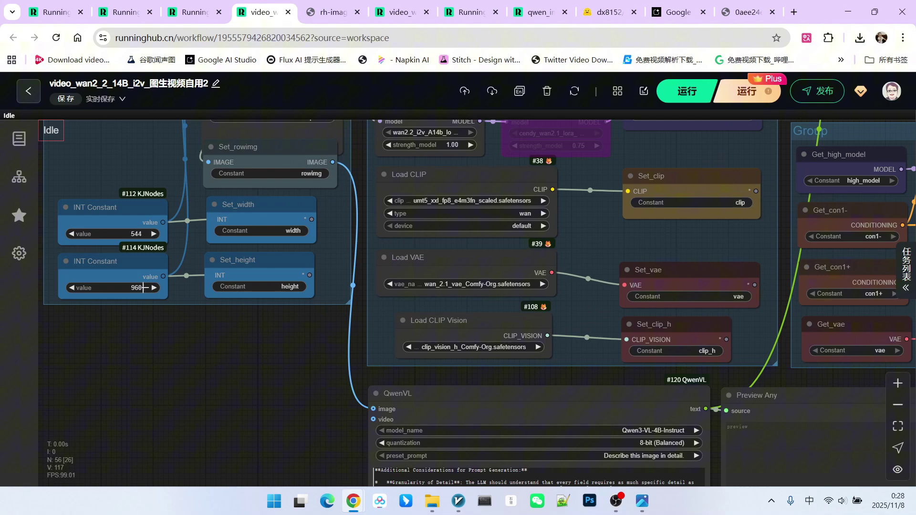
{"action": "scroll", "coordinate": [215, 302], "scroll_direction": "down", "scroll_amount": 5}
{"action": "scroll", "coordinate": [568, 311], "scroll_direction": "up", "scroll_amount": 10}
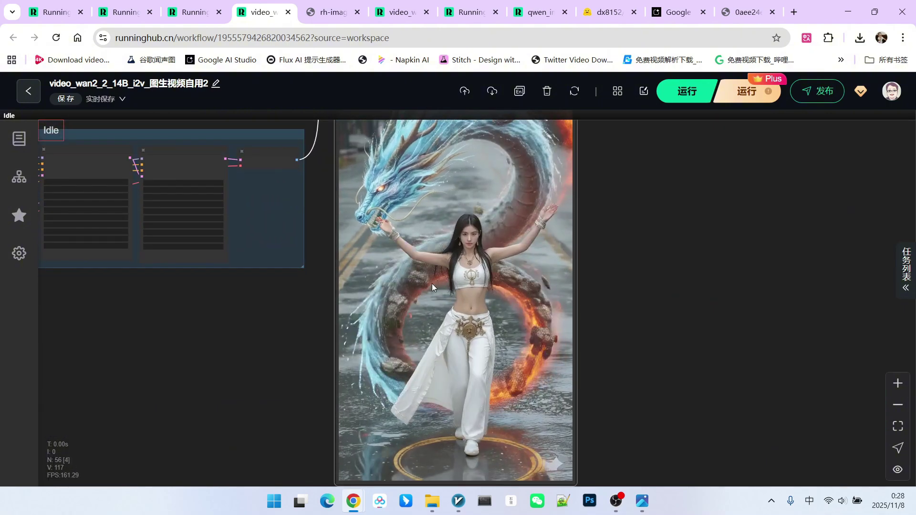
Switch to the Google AI Studio chat, close the generated image preview and go back to the earlier high-definition restoration exchange.
{"action": "key", "text": "ctrl+Tab"}
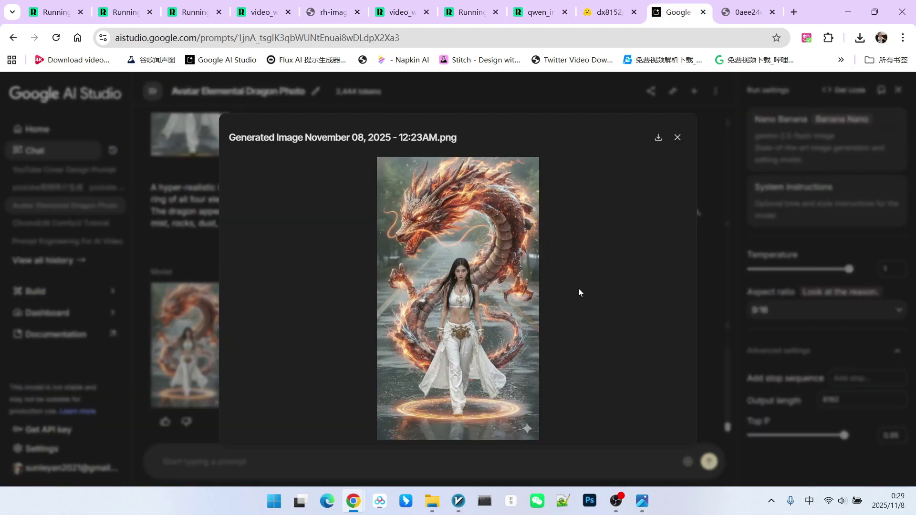
{"action": "left_click", "coordinate": [677, 12]}
{"action": "left_click", "coordinate": [681, 135]}
{"action": "scroll", "coordinate": [316, 286], "scroll_direction": "up", "scroll_amount": 10}
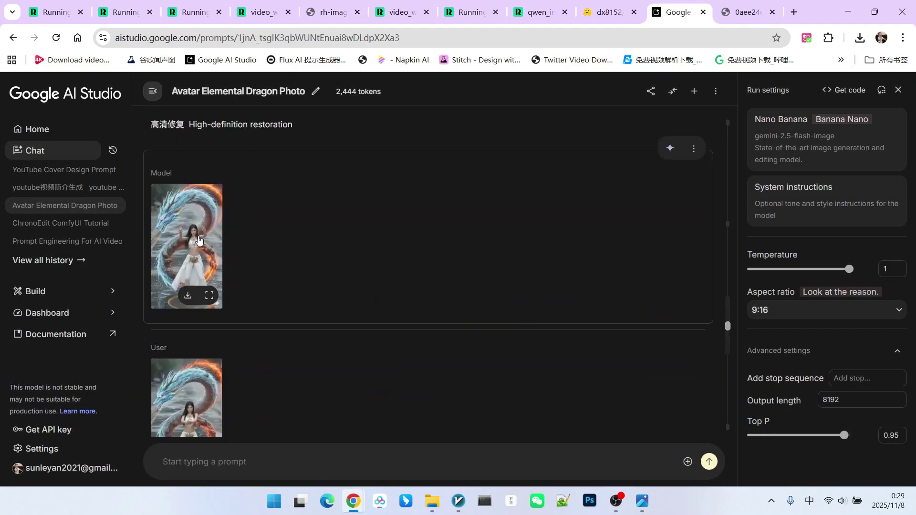
Open the uploaded source image above the restoration prompt in its own tab, inspect its detail and close it again.
{"action": "right_click", "coordinate": [200, 239]}
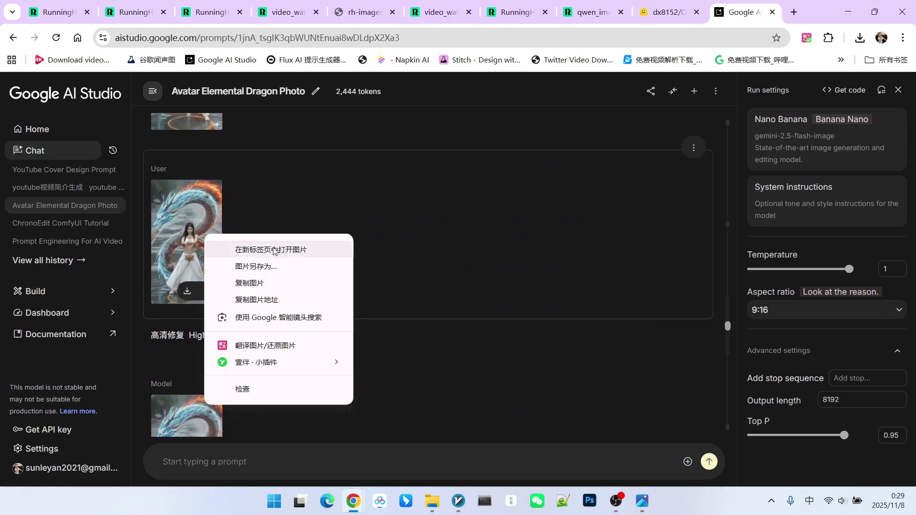
{"action": "left_click", "coordinate": [216, 242]}
{"action": "scroll", "coordinate": [491, 301], "scroll_direction": "down", "scroll_amount": 3}
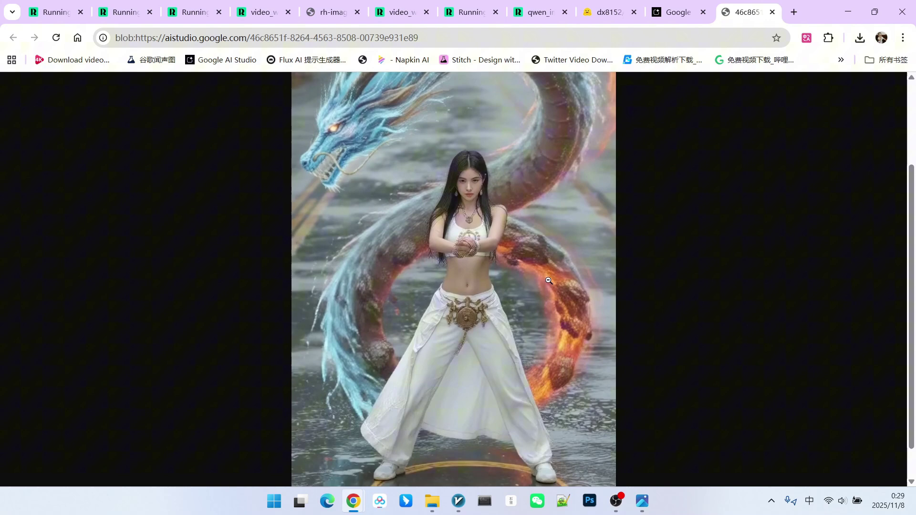
{"action": "scroll", "coordinate": [502, 206], "scroll_direction": "up", "scroll_amount": 3}
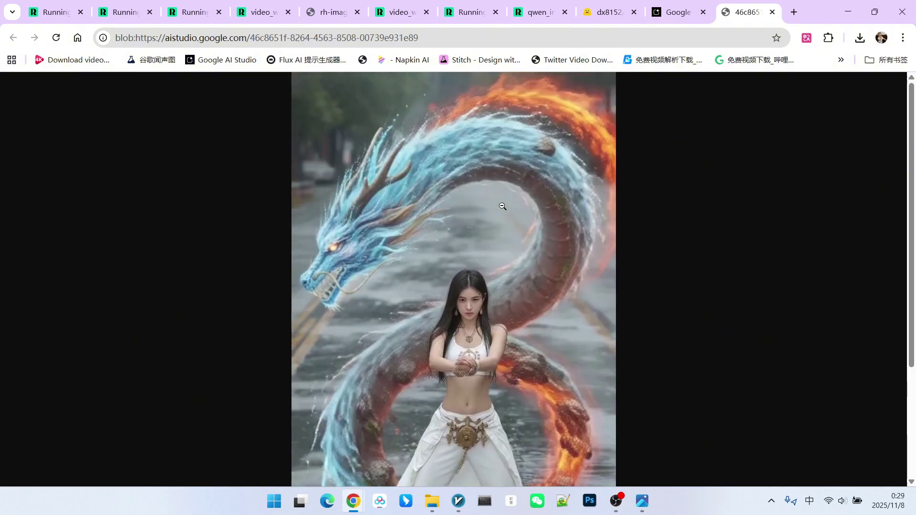
{"action": "key", "text": "ctrl+w"}
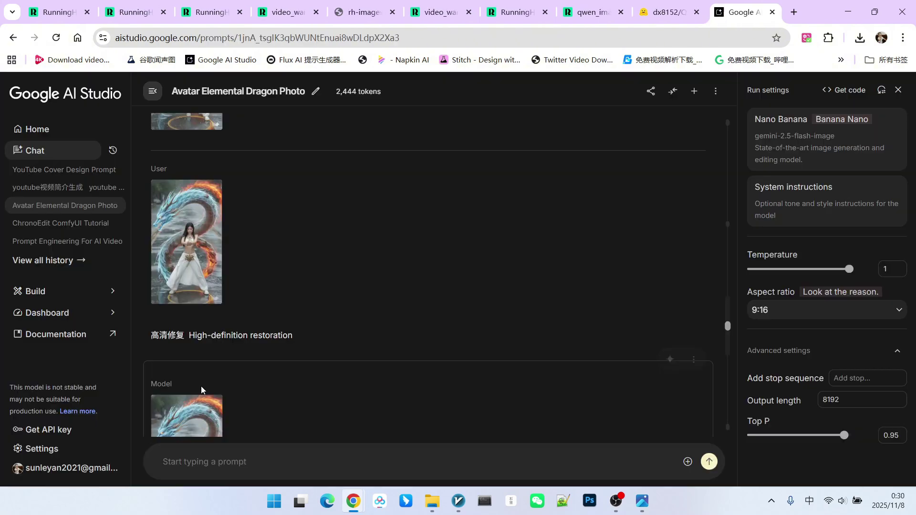
Highlight the "High-definition restoration" prompt and open the model's restored image in its own tab for inspection.
{"action": "left_click_drag", "start_coordinate": [189, 336], "coordinate": [342, 331]}
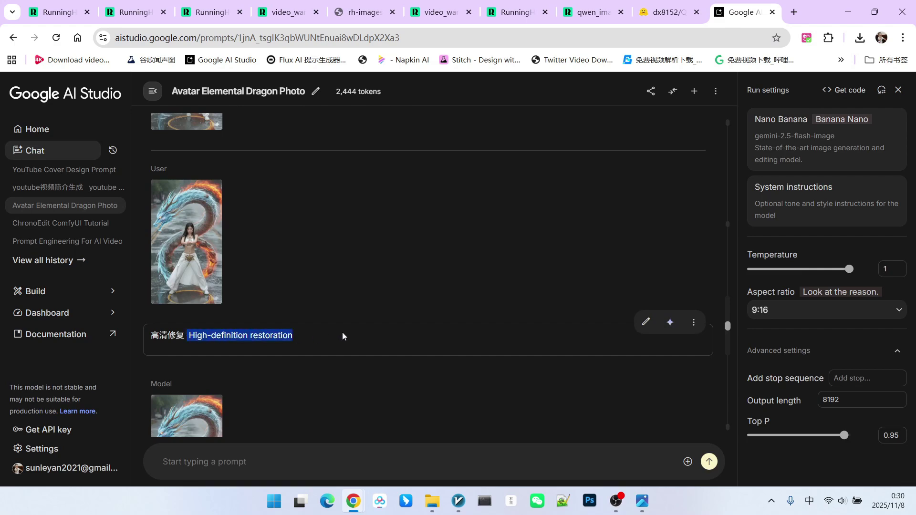
{"action": "scroll", "coordinate": [347, 258], "scroll_direction": "down", "scroll_amount": 3}
{"action": "right_click", "coordinate": [199, 319]}
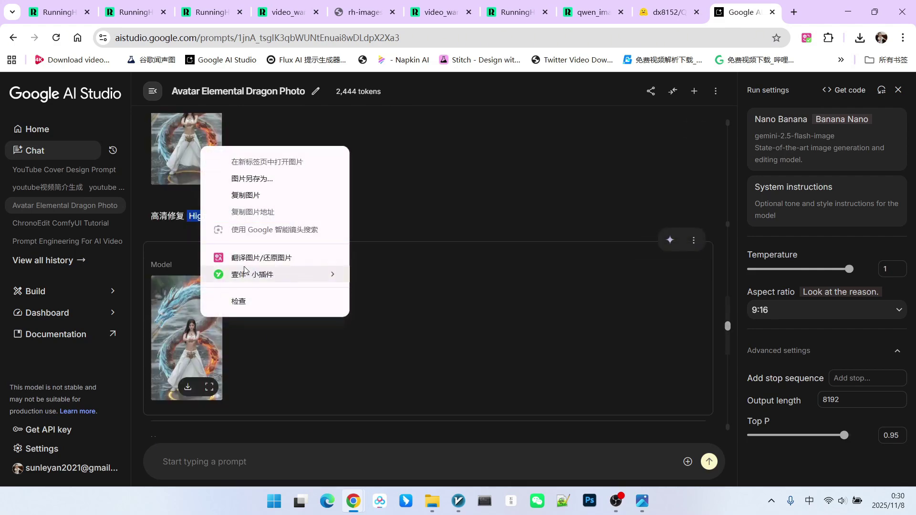
{"action": "left_click", "coordinate": [191, 338]}
{"action": "left_click", "coordinate": [189, 340]}
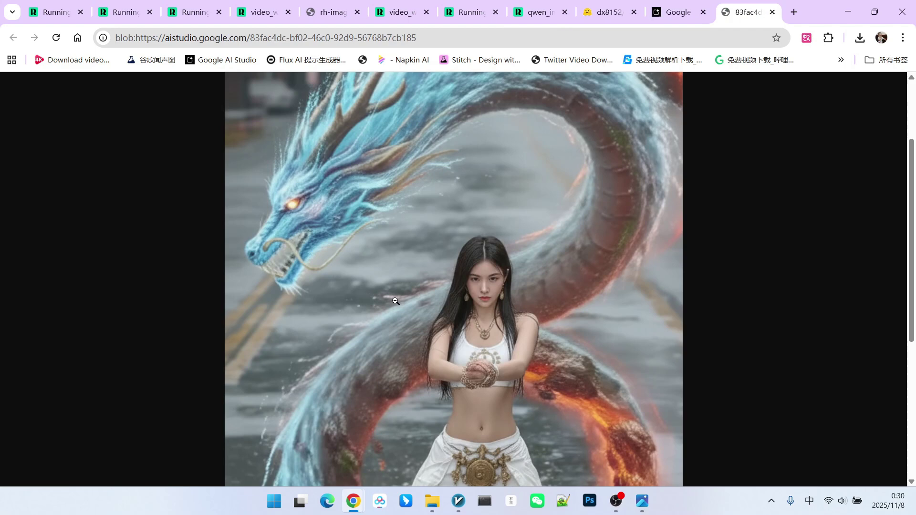
Return to the regimages folder and page through its dragon images from the first to the last.
{"action": "key", "text": "alt+Tab"}
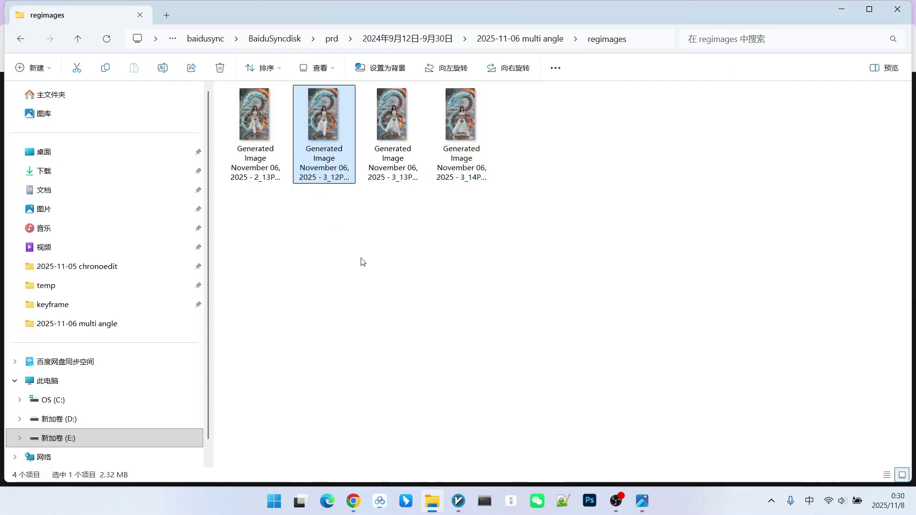
{"action": "left_click", "coordinate": [265, 123]}
{"action": "double_click", "coordinate": [265, 123]}
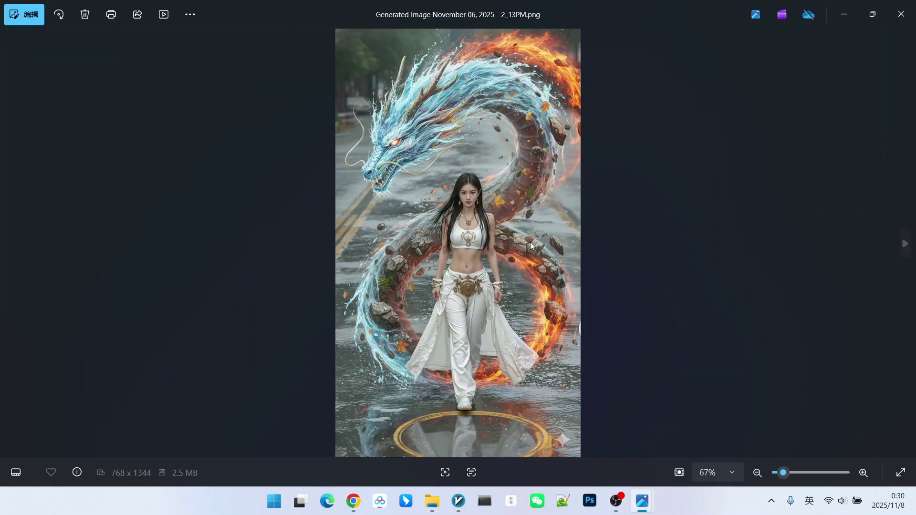
{"action": "left_click", "coordinate": [906, 242]}
{"action": "left_click", "coordinate": [907, 240]}
{"action": "left_click", "coordinate": [906, 239]}
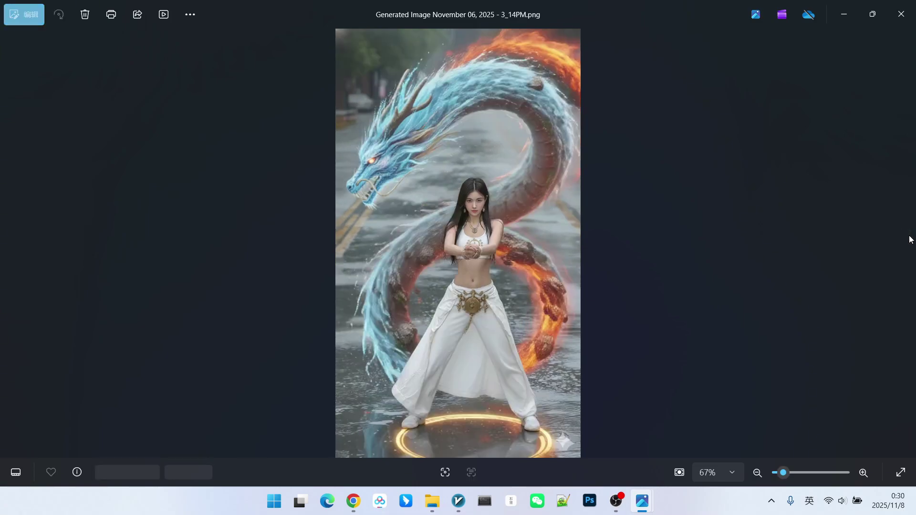
{"action": "key", "text": "alt+Tab"}
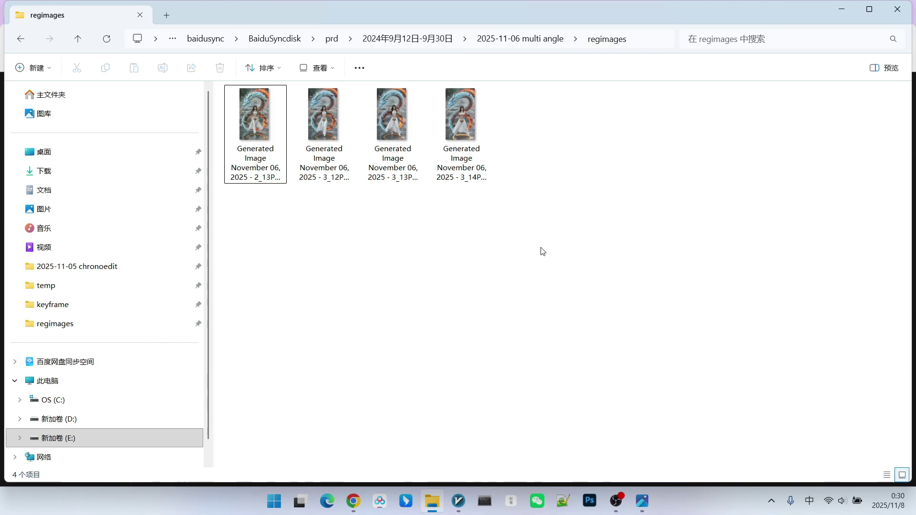
Show the Qwen-Edit-2509-Multiple-angles model card on Hugging Face in the browser and read down to its camera prompt list.
{"action": "left_click", "coordinate": [353, 501]}
{"action": "scroll", "coordinate": [418, 197], "scroll_direction": "up", "scroll_amount": 5}
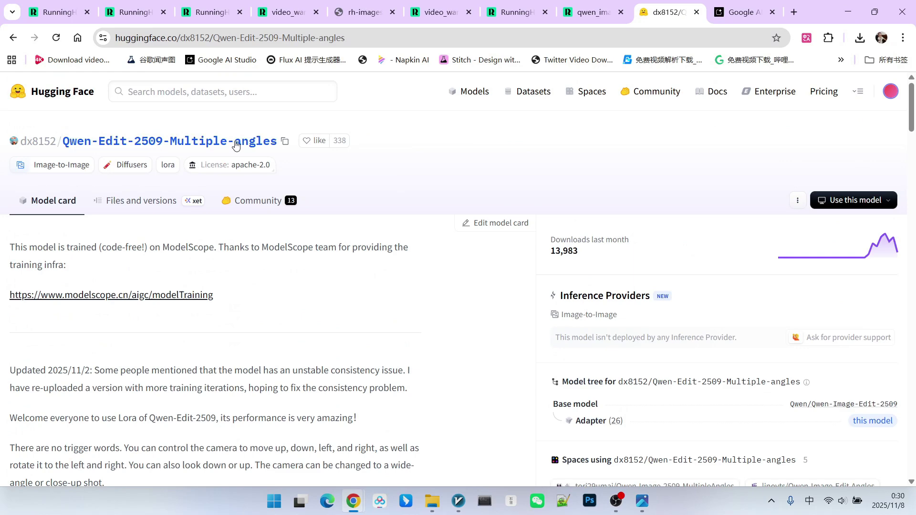
{"action": "scroll", "coordinate": [368, 189], "scroll_direction": "down", "scroll_amount": 2}
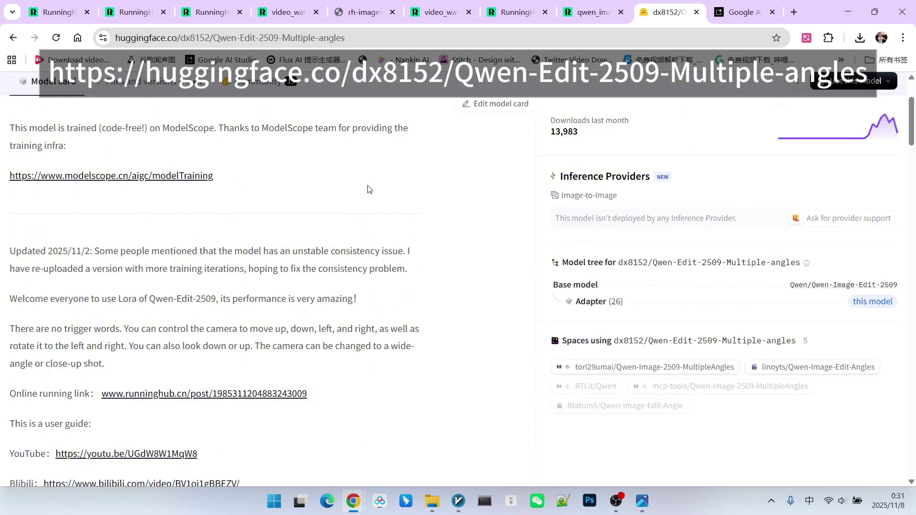
{"action": "scroll", "coordinate": [370, 219], "scroll_direction": "down", "scroll_amount": 5}
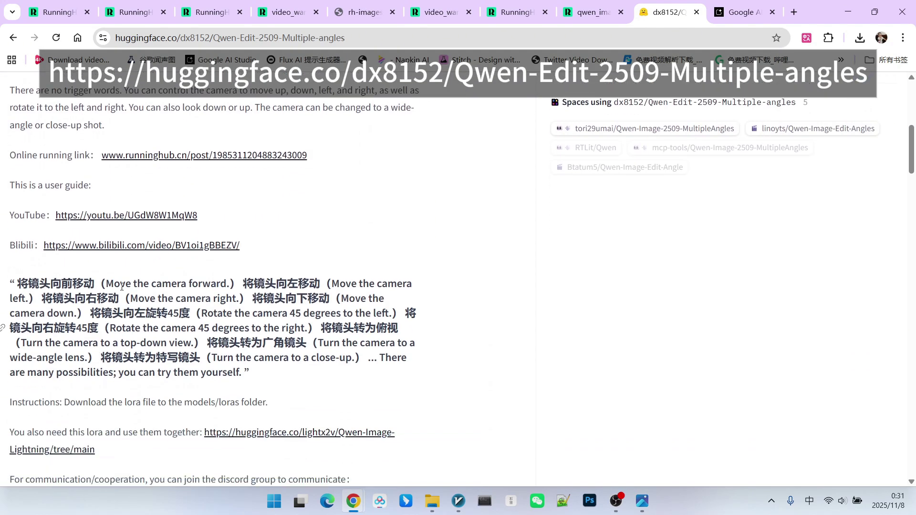
Highlight the camera prompts one after another, from "Move the camera forward" to "Turn the camera to a close-up", and return to the model name.
{"action": "left_click_drag", "start_coordinate": [109, 287], "coordinate": [221, 282]}
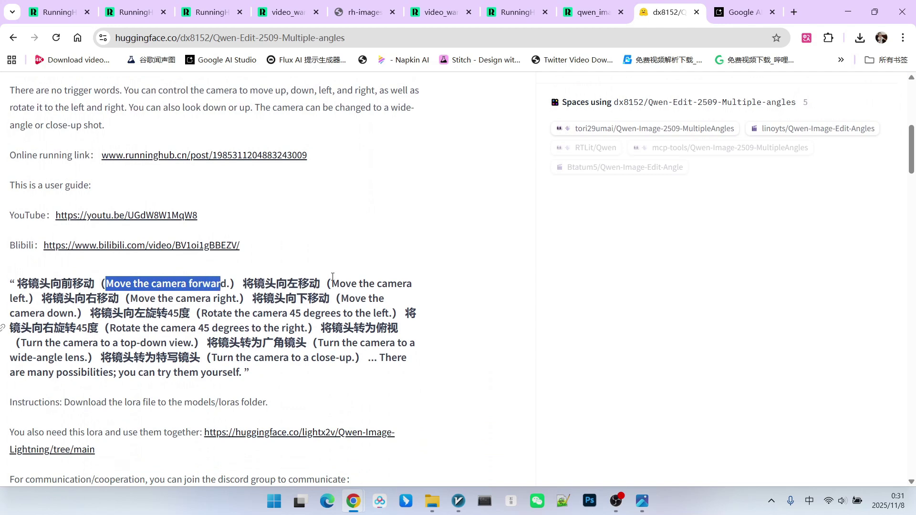
{"action": "left_click_drag", "start_coordinate": [345, 282], "coordinate": [434, 279]}
{"action": "left_click_drag", "start_coordinate": [160, 298], "coordinate": [239, 298]}
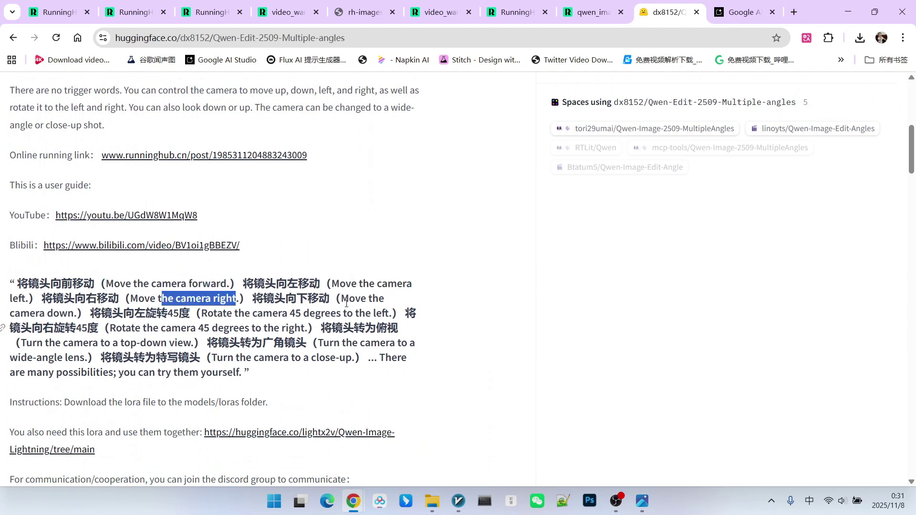
{"action": "left_click_drag", "start_coordinate": [349, 298], "coordinate": [383, 298]}
{"action": "left_click_drag", "start_coordinate": [207, 314], "coordinate": [290, 313]}
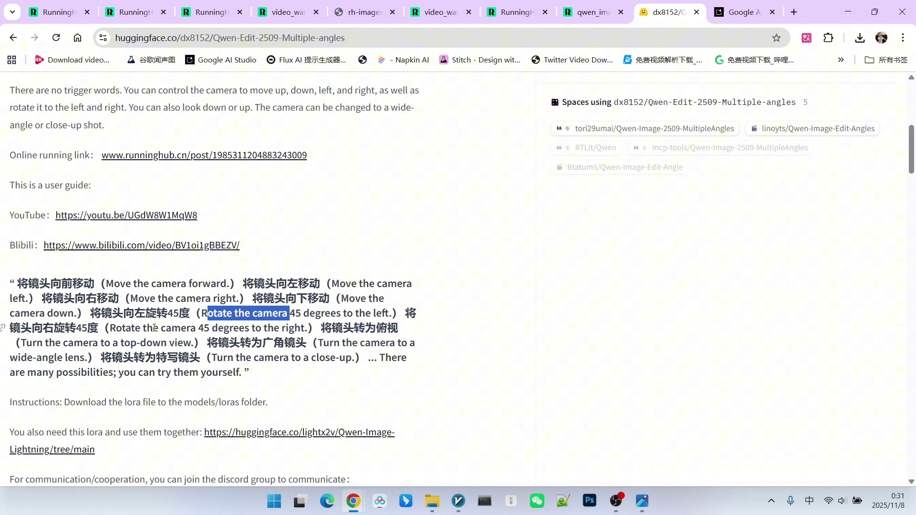
{"action": "left_click_drag", "start_coordinate": [152, 328], "coordinate": [239, 328]}
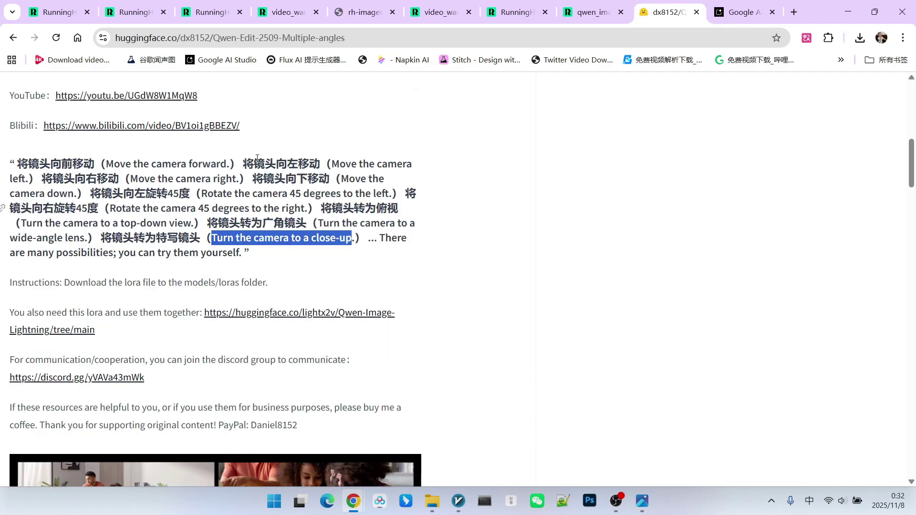
{"action": "scroll", "coordinate": [211, 171], "scroll_direction": "up", "scroll_amount": 8}
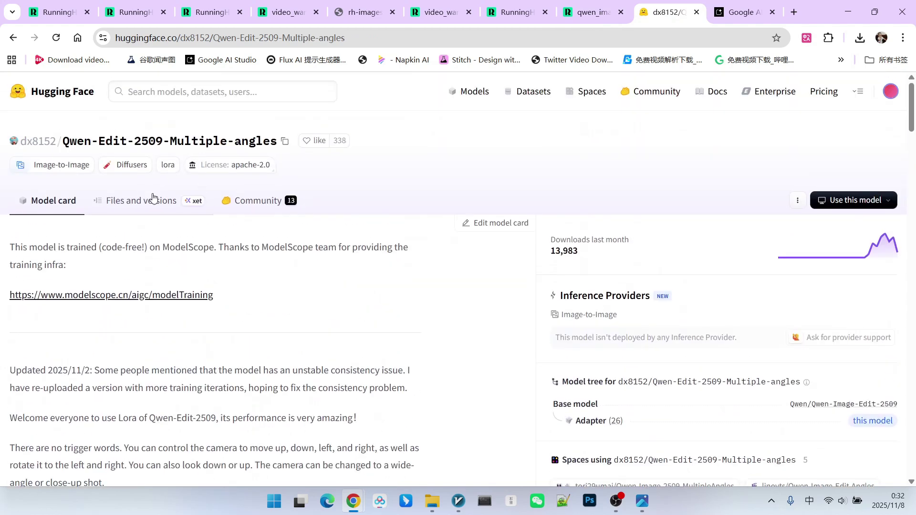
Switch to the qwen_image_edit_plus_MultipleAngles workflow on RunningHub and examine the LoraLoaderModelOnly node that loads the camera-switching LoRA.
{"action": "left_click", "coordinate": [589, 12]}
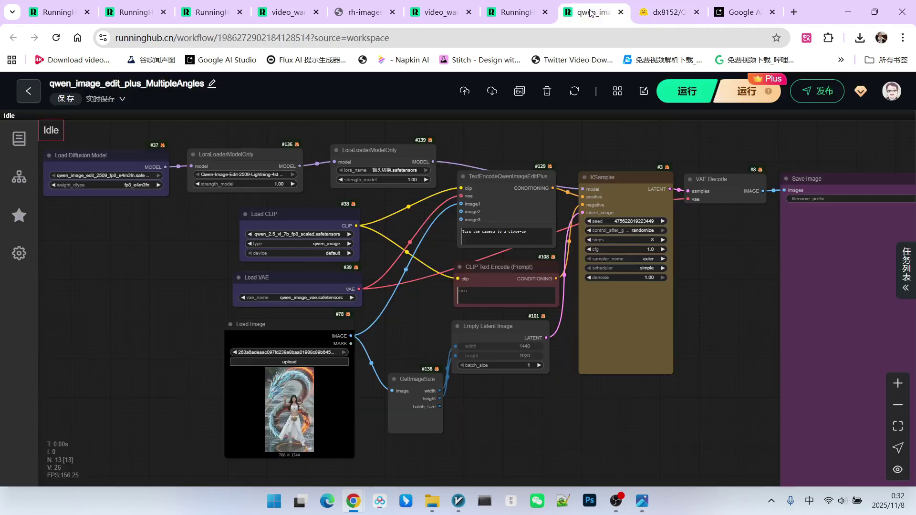
{"action": "scroll", "coordinate": [234, 199], "scroll_direction": "down", "scroll_amount": 2}
{"action": "left_click_drag", "start_coordinate": [233, 199], "coordinate": [266, 190]}
{"action": "scroll", "coordinate": [352, 169], "scroll_direction": "up", "scroll_amount": 3}
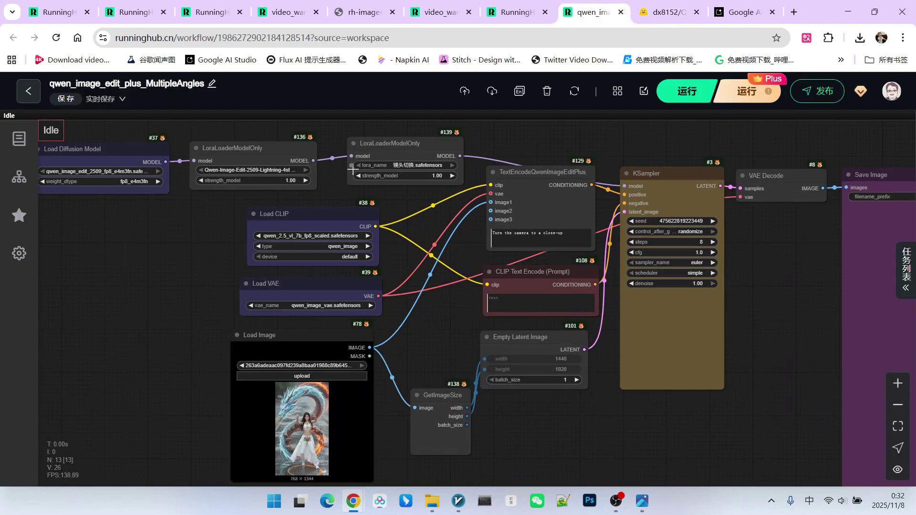
{"action": "scroll", "coordinate": [413, 164], "scroll_direction": "up", "scroll_amount": 7}
{"action": "left_click", "coordinate": [374, 167]}
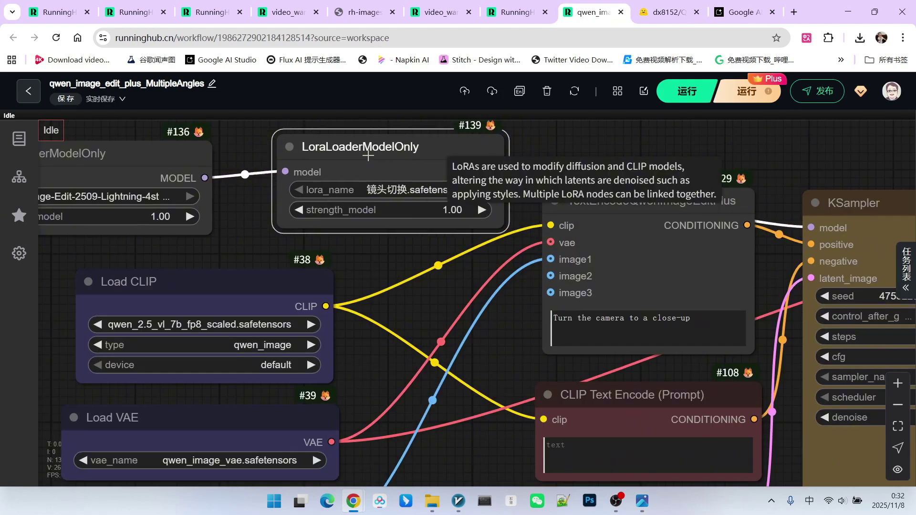
{"action": "scroll", "coordinate": [365, 250], "scroll_direction": "down", "scroll_amount": 8}
Examine the source picture in the Load Image node and the GetImageSize node connected to it.
{"action": "left_click_drag", "start_coordinate": [400, 374], "coordinate": [392, 288]}
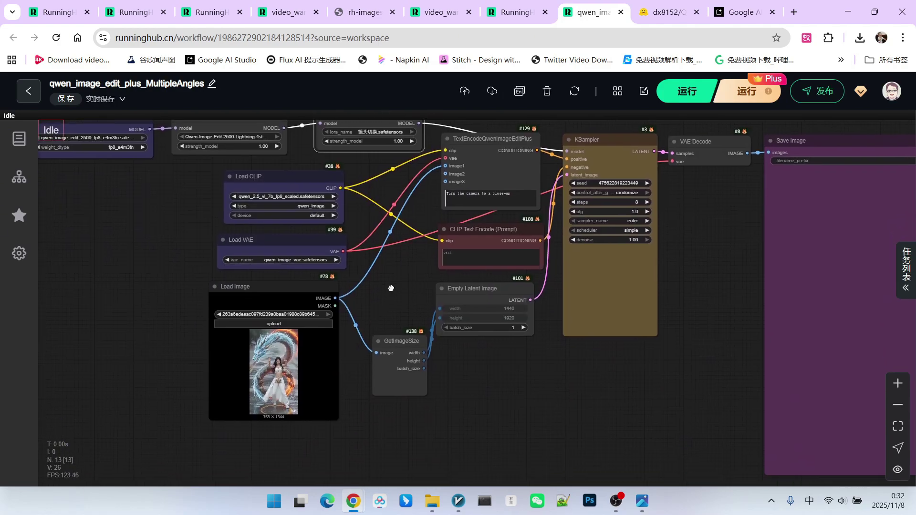
{"action": "scroll", "coordinate": [406, 276], "scroll_direction": "up", "scroll_amount": 1}
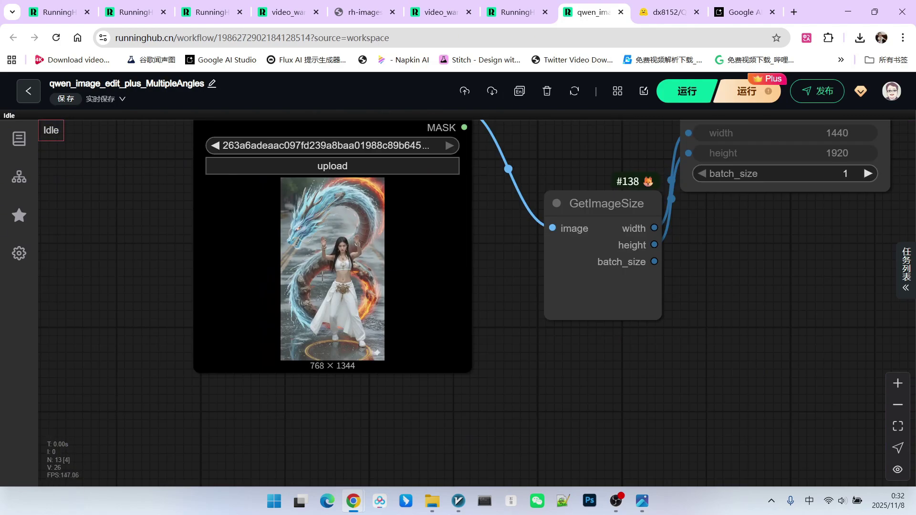
{"action": "scroll", "coordinate": [320, 277], "scroll_direction": "down", "scroll_amount": 2}
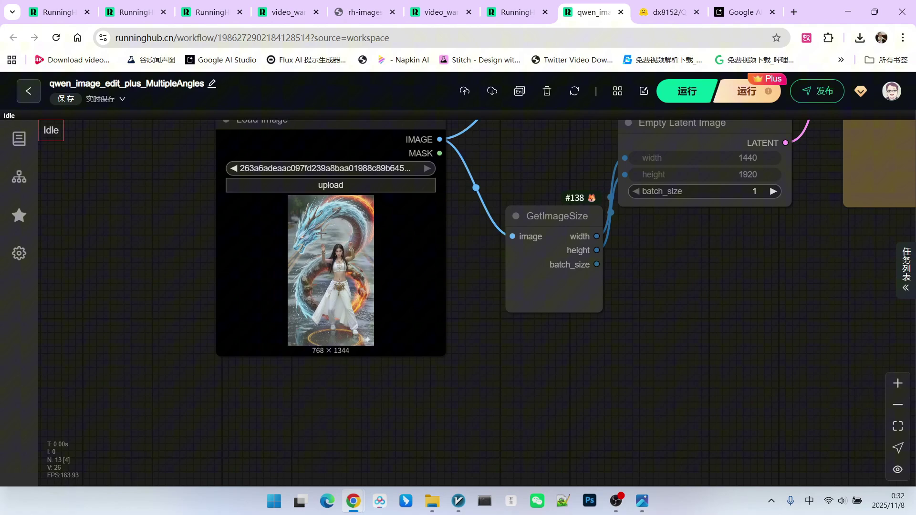
Check the nodes beyond the image input and review the generated close-up in the Save Image node.
{"action": "left_click_drag", "start_coordinate": [516, 144], "coordinate": [357, 376]}
{"action": "scroll", "coordinate": [612, 194], "scroll_direction": "up", "scroll_amount": 3}
{"action": "left_click_drag", "start_coordinate": [612, 193], "coordinate": [420, 183]}
{"action": "left_click", "coordinate": [380, 199]}
{"action": "scroll", "coordinate": [381, 187], "scroll_direction": "down", "scroll_amount": 5}
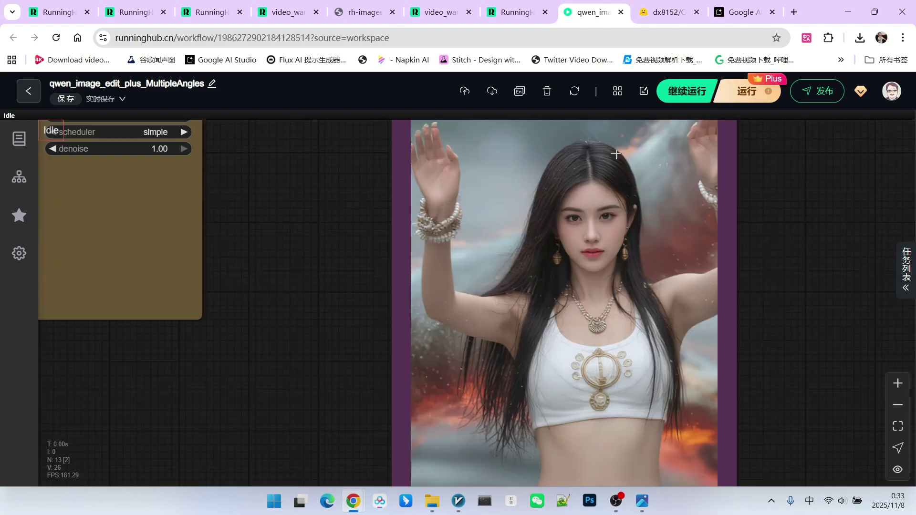
{"action": "scroll", "coordinate": [555, 273], "scroll_direction": "down", "scroll_amount": 5}
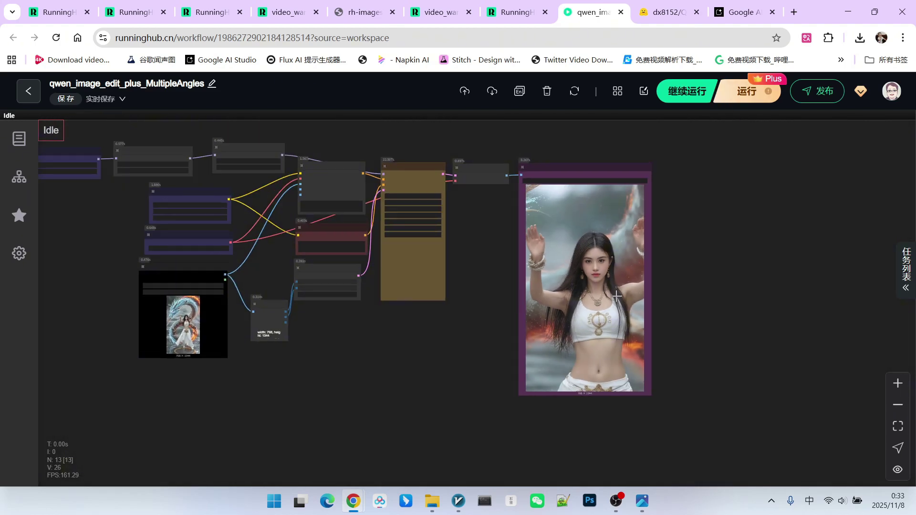
Select the prompt "Turn the camera to a top-down view." on the Hugging Face model card and review its image in the RunningHub workflow.
{"action": "left_click", "coordinate": [666, 11]}
{"action": "scroll", "coordinate": [391, 301], "scroll_direction": "down", "scroll_amount": 9}
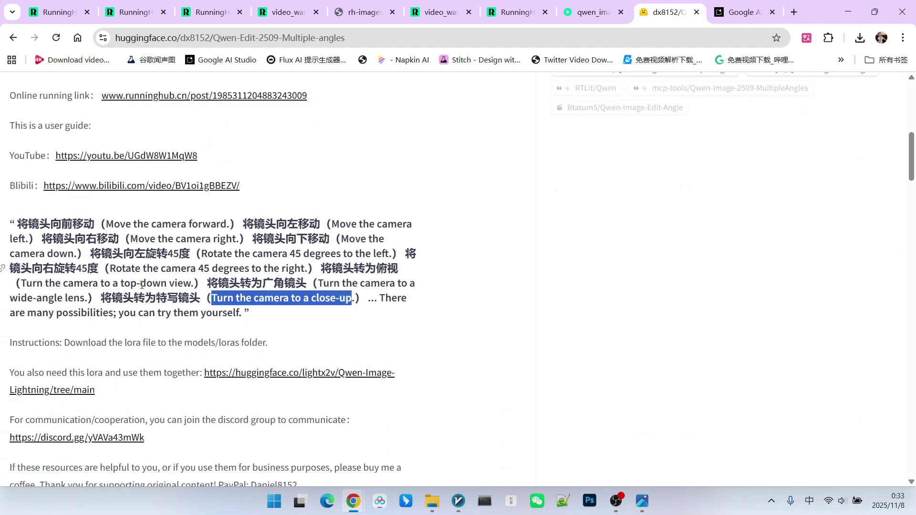
{"action": "left_click_drag", "start_coordinate": [21, 286], "coordinate": [194, 287]}
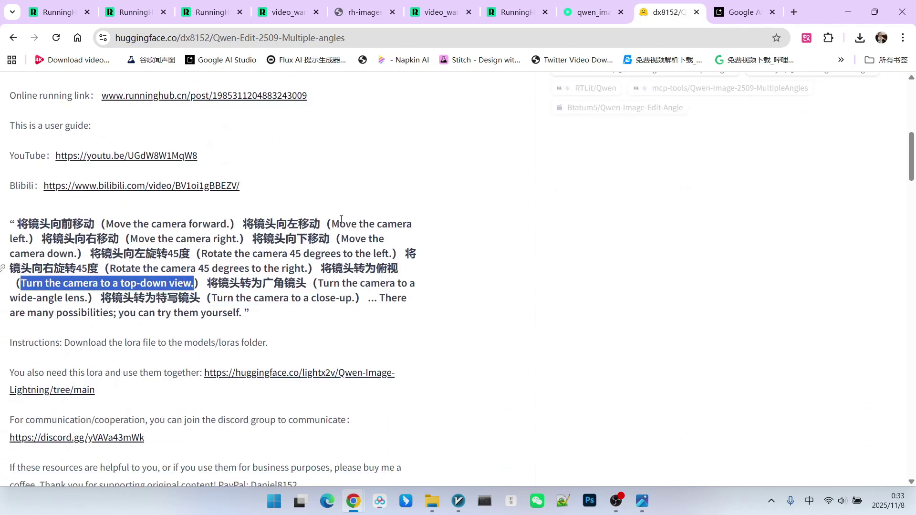
{"action": "key", "text": "ctrl+shift+Tab"}
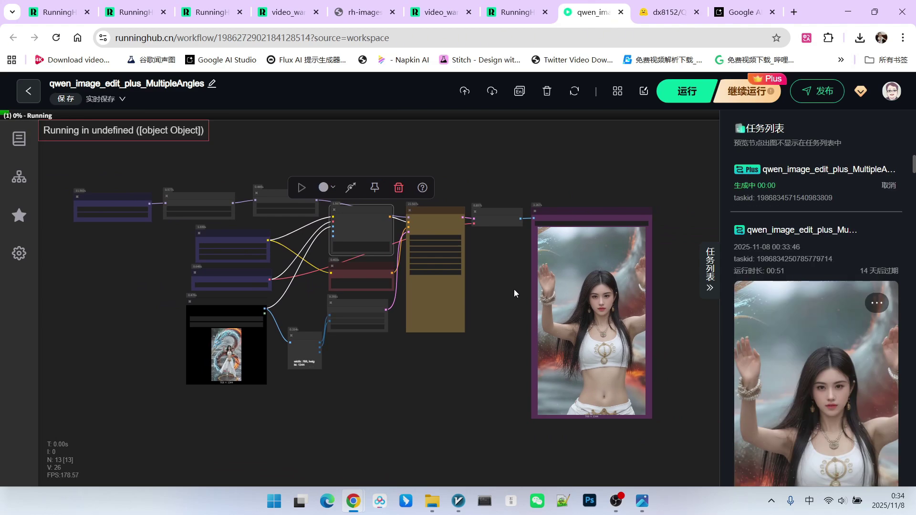
{"action": "scroll", "coordinate": [591, 239], "scroll_direction": "up", "scroll_amount": 2}
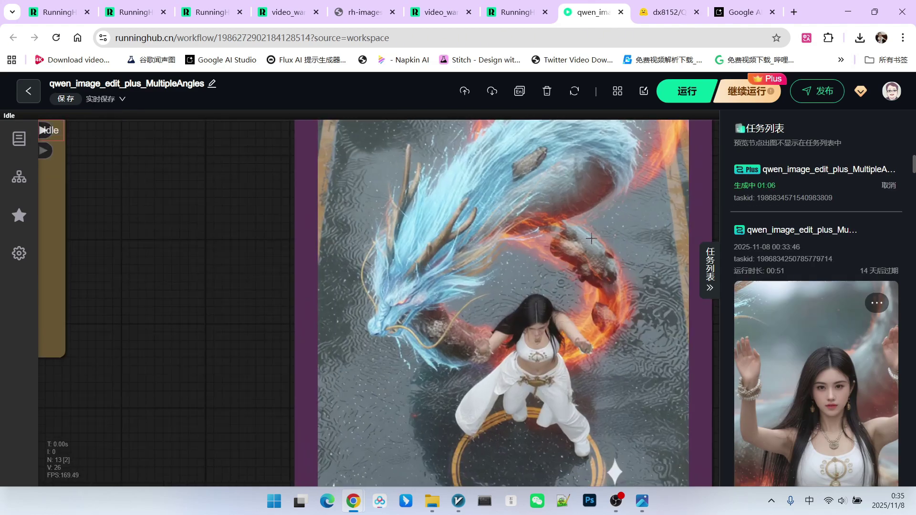
Return to the Hugging Face model card and select the prompt "Rotate the camera 45 degrees to the left.".
{"action": "key", "text": "ctrl+Tab"}
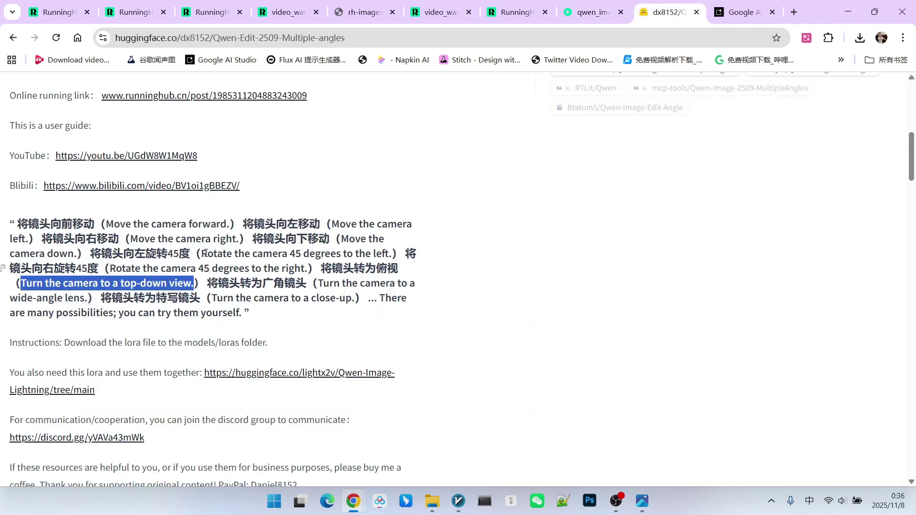
{"action": "left_click_drag", "start_coordinate": [206, 254], "coordinate": [325, 254]}
{"action": "left_click_drag", "start_coordinate": [202, 253], "coordinate": [392, 254]}
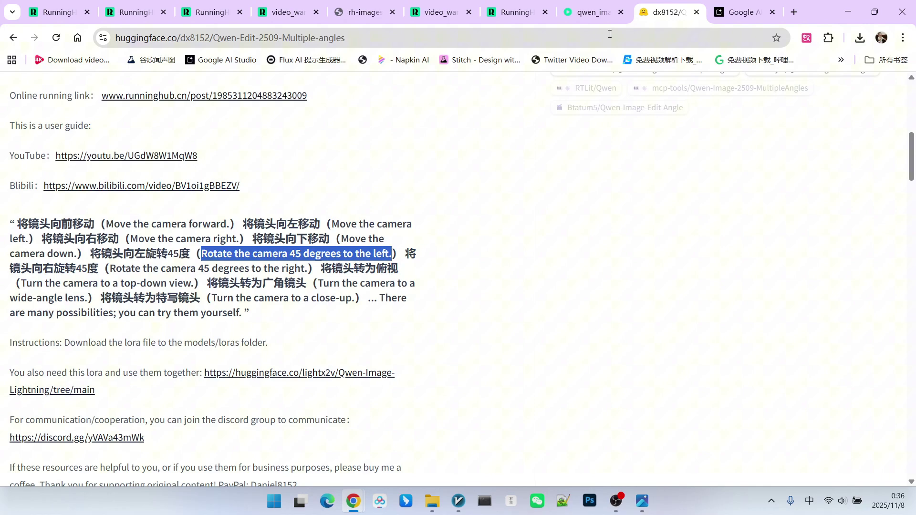
Enter "Rotate the camera 45 degrees to the left." as the prompt in the qwen_image_edit_plus_MultipleAngles workflow and run it in Plus mode.
{"action": "left_click", "coordinate": [591, 12]}
{"action": "left_click", "coordinate": [397, 151]}
{"action": "scroll", "coordinate": [678, 253], "scroll_direction": "down", "scroll_amount": 4}
{"action": "left_click_drag", "start_coordinate": [679, 253], "coordinate": [582, 299]}
{"action": "left_click", "coordinate": [742, 98]}
{"action": "scroll", "coordinate": [609, 278], "scroll_direction": "up", "scroll_amount": 4}
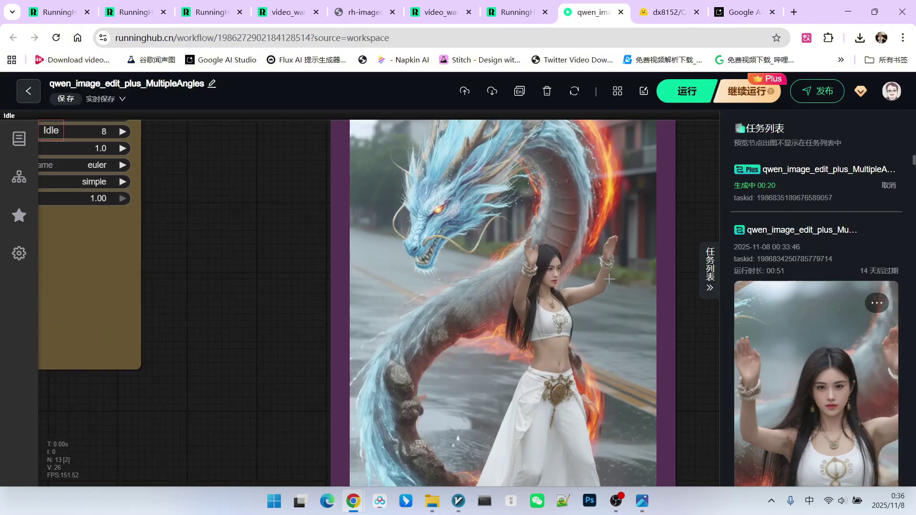
{"action": "scroll", "coordinate": [604, 248], "scroll_direction": "down", "scroll_amount": 3}
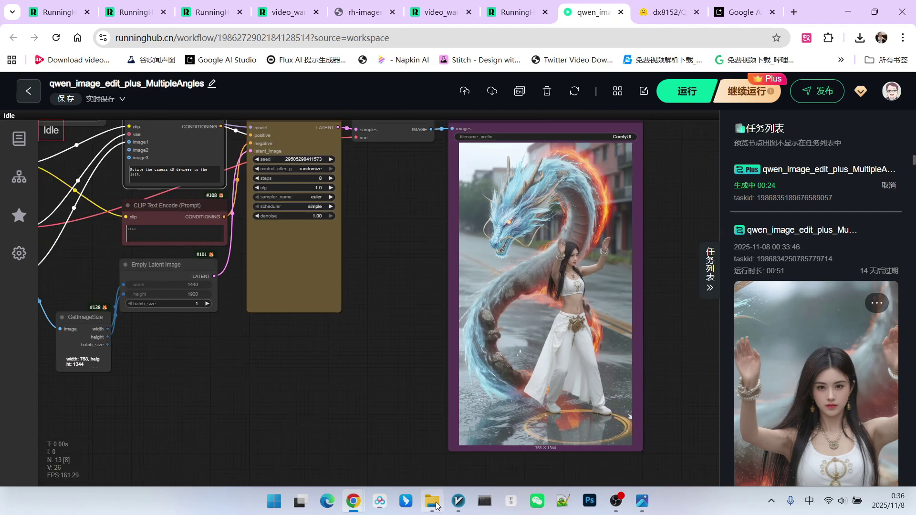
Switch to the regimages folder in File Explorer and go through its generated source images.
{"action": "mouse_move", "coordinate": [436, 502]}
{"action": "left_click", "coordinate": [423, 449]}
{"action": "left_click", "coordinate": [277, 131]}
{"action": "left_click", "coordinate": [324, 128]}
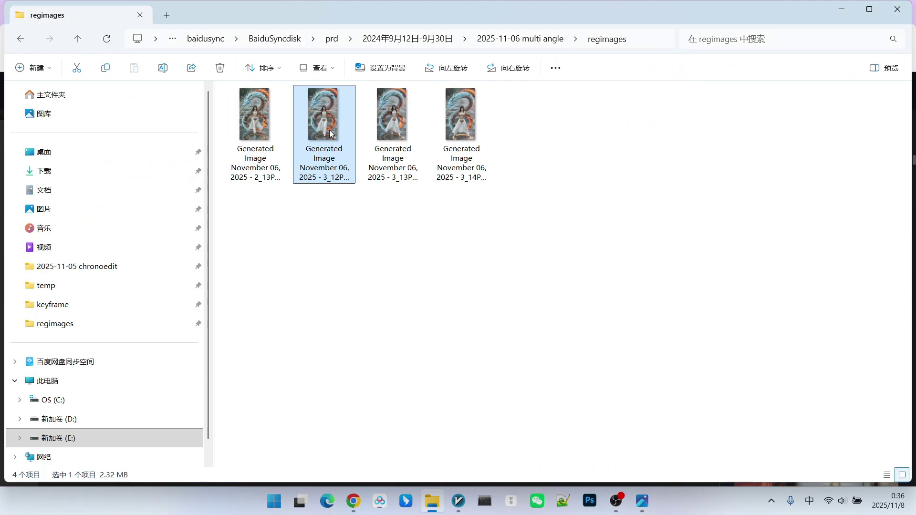
{"action": "left_click", "coordinate": [382, 128]}
{"action": "left_click", "coordinate": [481, 173]}
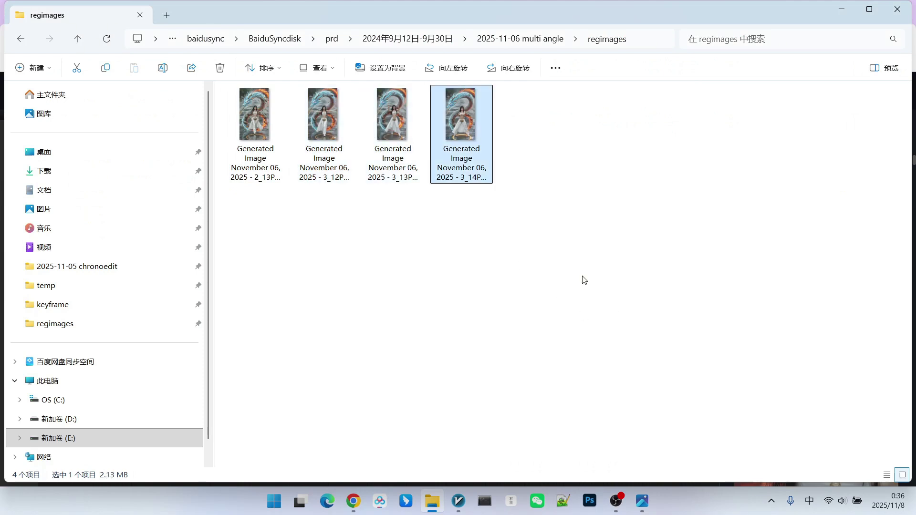
{"action": "key", "text": "Left"}
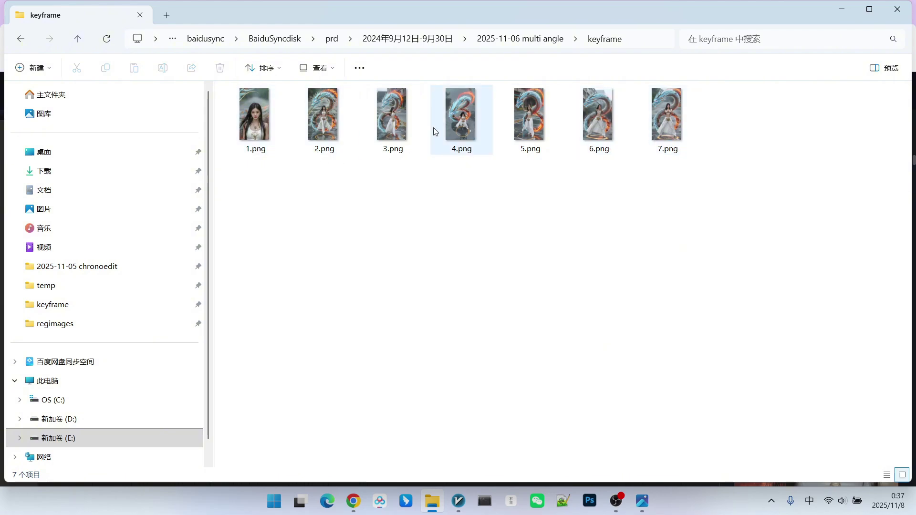
Open 1.png from the keyframe folder and page through the keyframe images up to 7.png.
{"action": "double_click", "coordinate": [254, 119]}
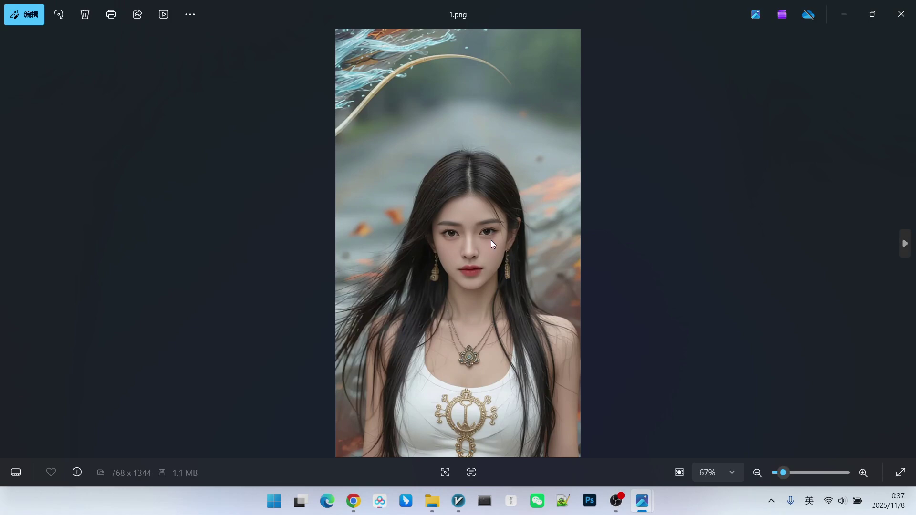
{"action": "left_click", "coordinate": [905, 244]}
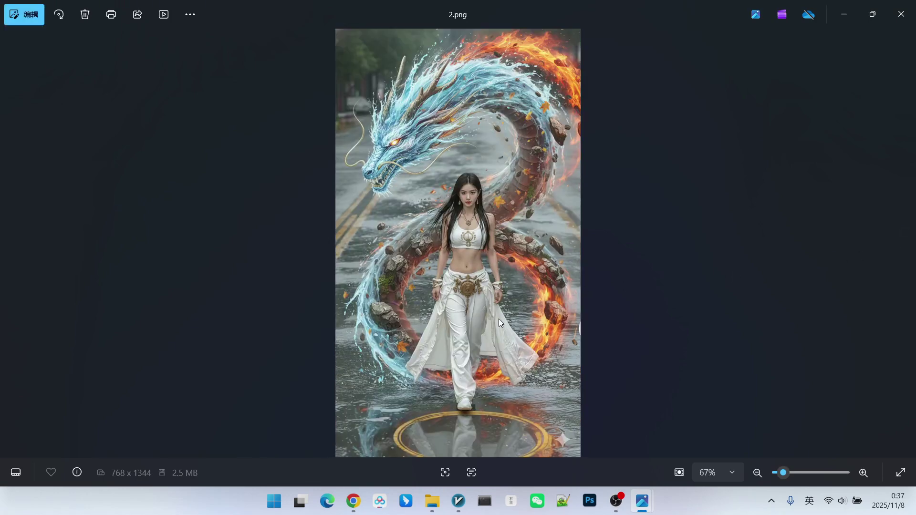
{"action": "left_click", "coordinate": [905, 244]}
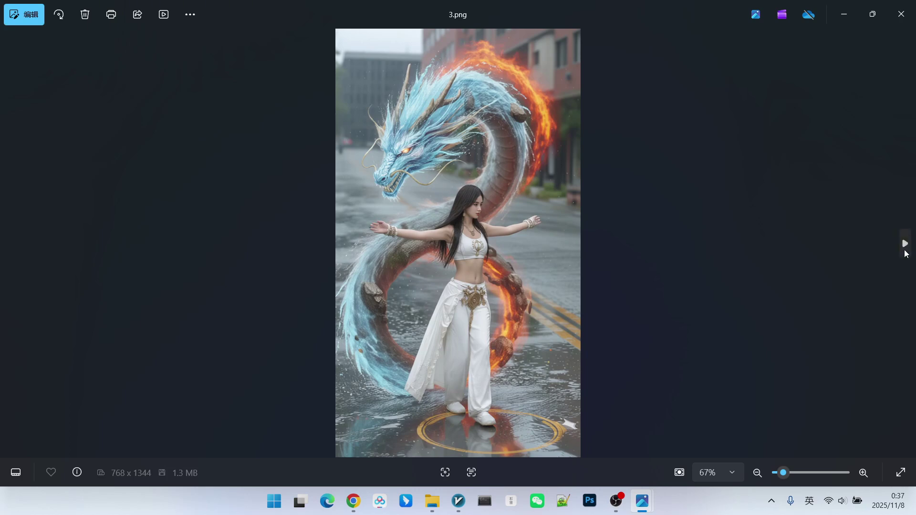
{"action": "left_click", "coordinate": [904, 244]}
{"action": "key", "text": "Right"}
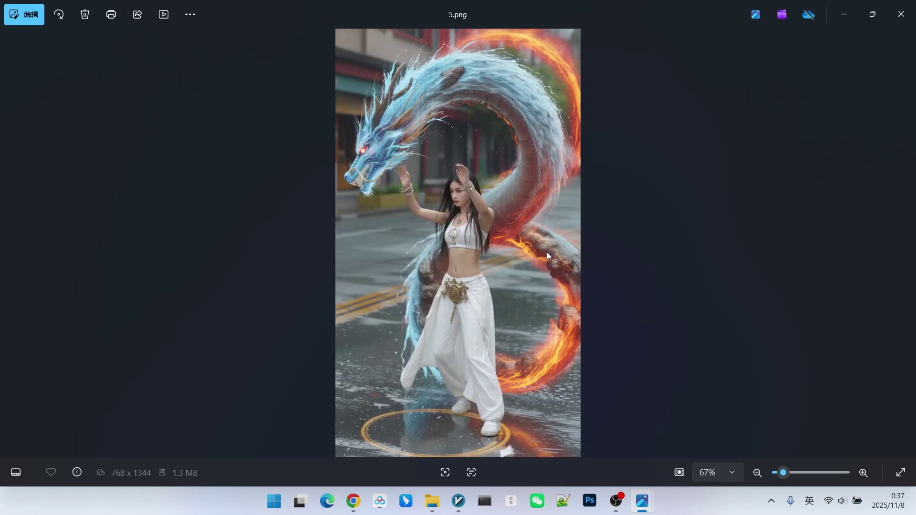
{"action": "left_click", "coordinate": [905, 244]}
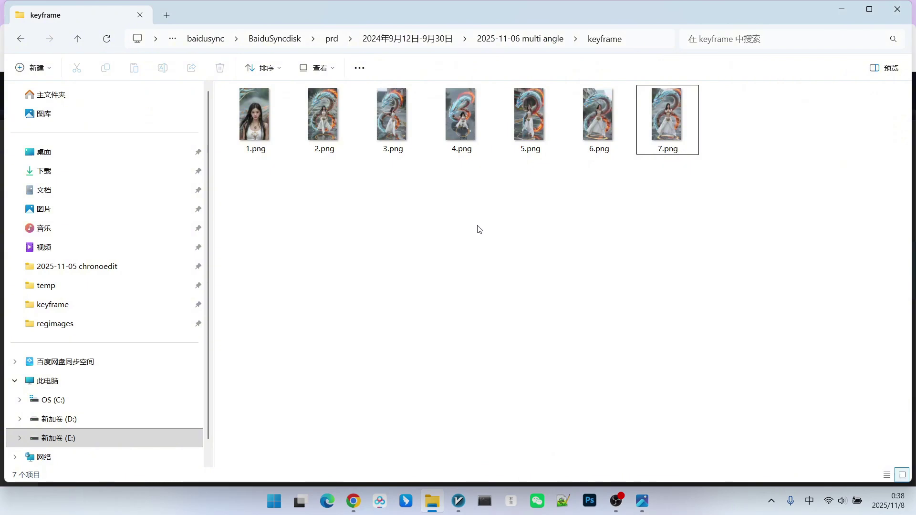
Switch to the video_wan2_2_14B_i2v_首尾帧自用 workflow in RunningHub and review its overall layout and output video.
{"action": "key", "text": "alt+Tab"}
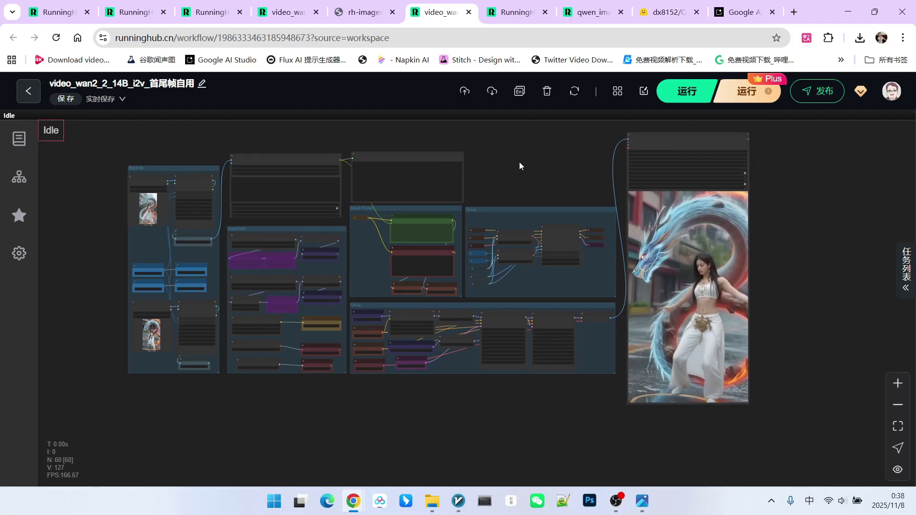
{"action": "left_click_drag", "start_coordinate": [519, 162], "coordinate": [528, 159]}
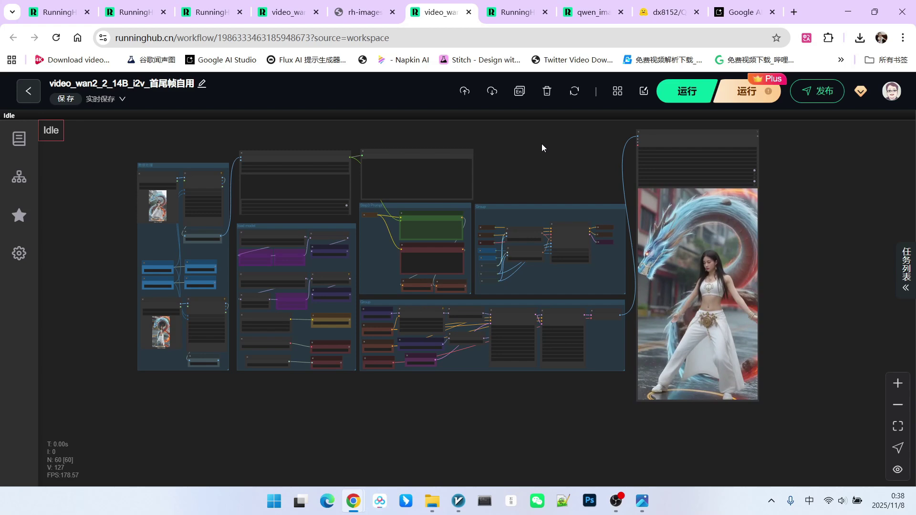
{"action": "scroll", "coordinate": [542, 327], "scroll_direction": "up", "scroll_amount": 1}
{"action": "scroll", "coordinate": [533, 265], "scroll_direction": "up", "scroll_amount": 1}
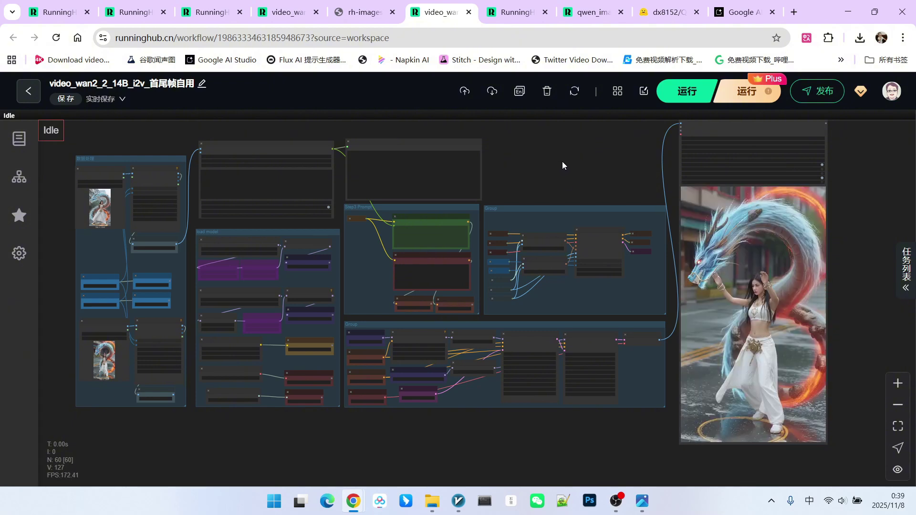
{"action": "left_click_drag", "start_coordinate": [533, 169], "coordinate": [597, 156]}
Examine the first- and last-frame Load Image nodes, their Resize Image v2 nodes and the width and height INT Constants.
{"action": "scroll", "coordinate": [102, 205], "scroll_direction": "up", "scroll_amount": 8}
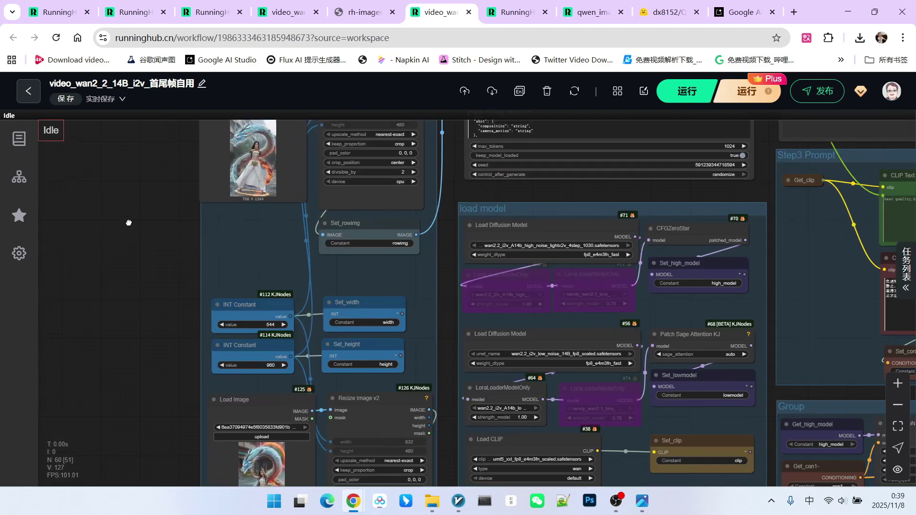
{"action": "left_click_drag", "start_coordinate": [128, 222], "coordinate": [152, 287]}
{"action": "scroll", "coordinate": [341, 159], "scroll_direction": "up", "scroll_amount": 8}
{"action": "scroll", "coordinate": [344, 254], "scroll_direction": "down", "scroll_amount": 7}
{"action": "left_click_drag", "start_coordinate": [451, 444], "coordinate": [457, 226]}
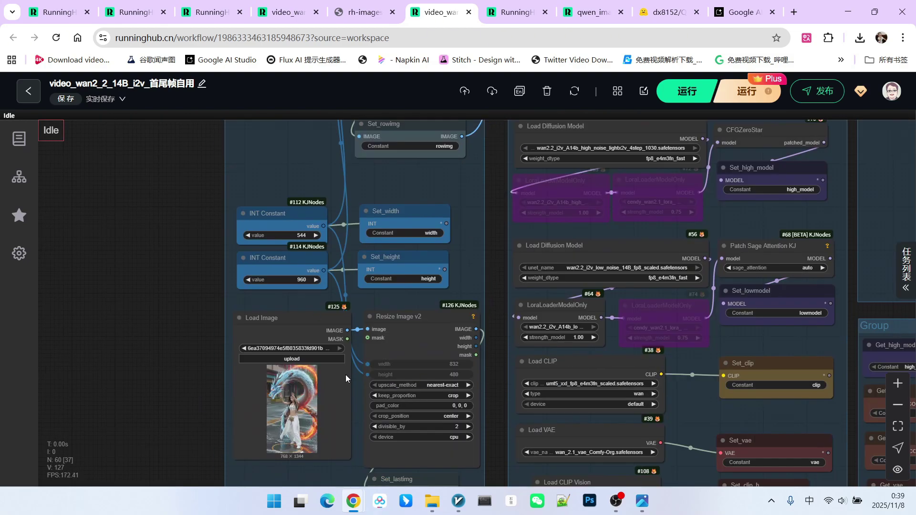
{"action": "scroll", "coordinate": [369, 369], "scroll_direction": "down", "scroll_amount": 4}
Check the high-noise and low-noise Load Diffusion Model nodes and their LoraLoaderModelOnly nodes in the load model group.
{"action": "left_click_drag", "start_coordinate": [677, 232], "coordinate": [596, 234]}
{"action": "scroll", "coordinate": [582, 284], "scroll_direction": "up", "scroll_amount": 6}
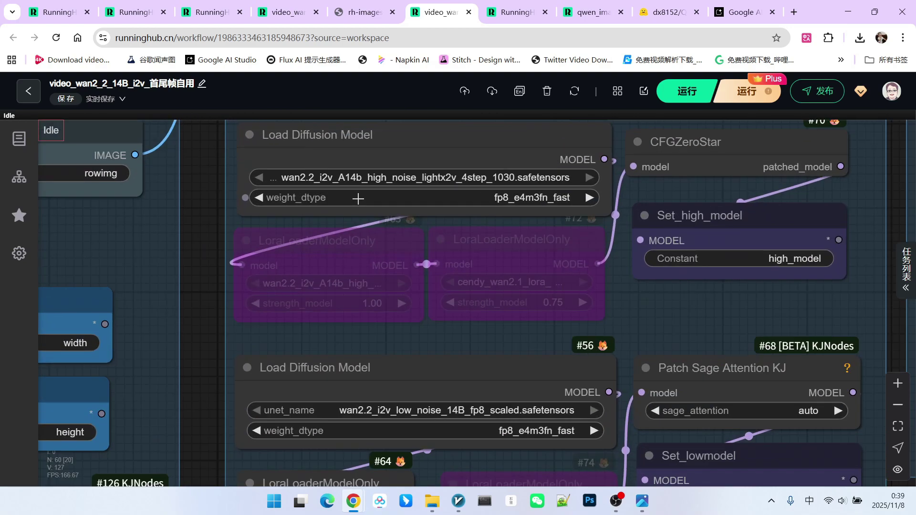
{"action": "mouse_move", "coordinate": [474, 152]}
{"action": "left_mouse_down"}
{"action": "mouse_move", "coordinate": [489, 147]}
{"action": "mouse_move", "coordinate": [474, 147]}
{"action": "left_mouse_up"}
{"action": "left_click", "coordinate": [368, 252]}
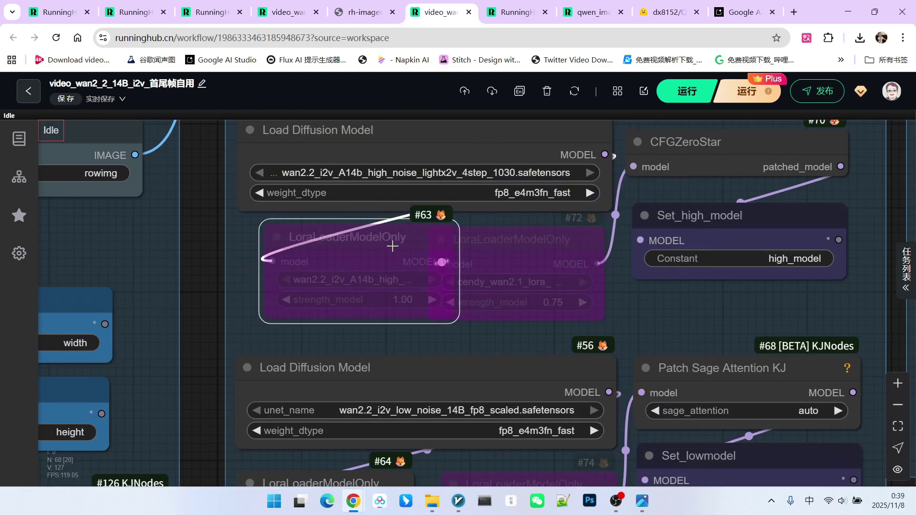
{"action": "scroll", "coordinate": [631, 322], "scroll_direction": "down", "scroll_amount": 2}
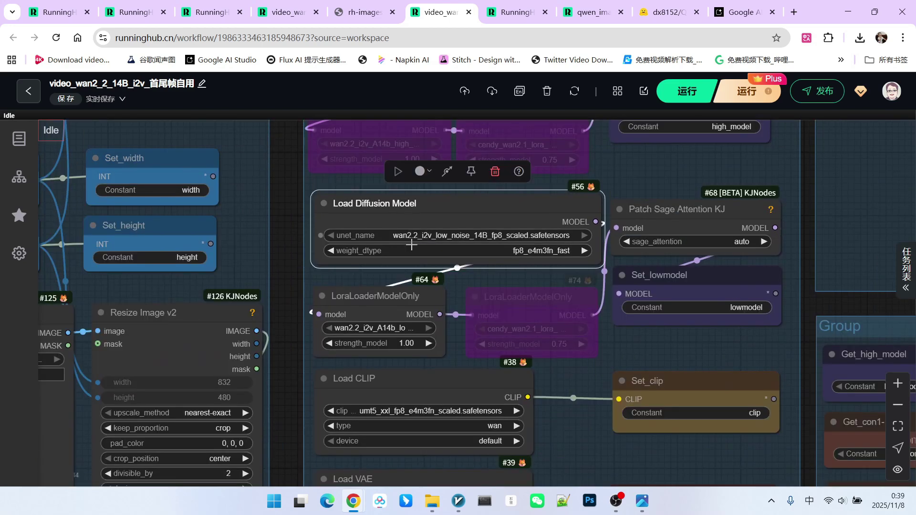
{"action": "scroll", "coordinate": [469, 232], "scroll_direction": "up", "scroll_amount": 2}
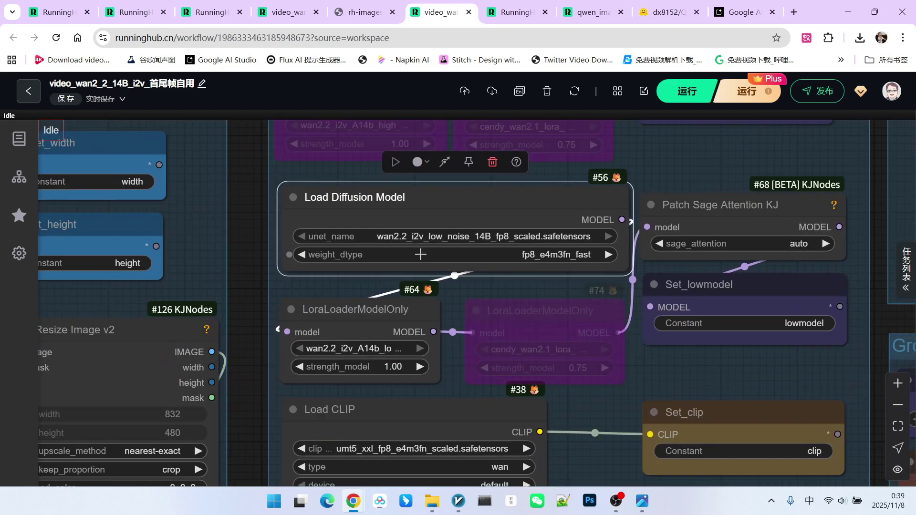
{"action": "mouse_move", "coordinate": [370, 313]}
{"action": "left_mouse_down"}
{"action": "mouse_move", "coordinate": [388, 306]}
{"action": "mouse_move", "coordinate": [381, 311]}
{"action": "left_mouse_up"}
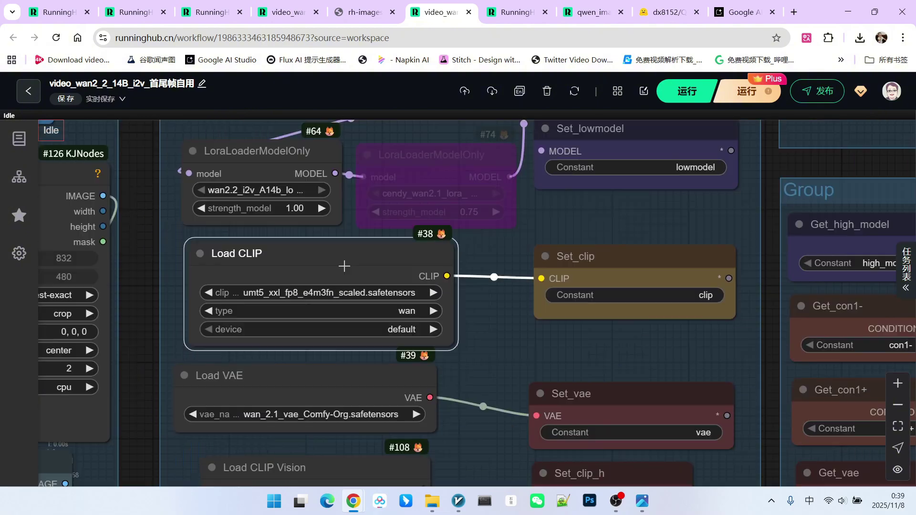
Check the Load CLIP, Load VAE and Load CLIP Vision nodes in the load model group.
{"action": "left_click_drag", "start_coordinate": [344, 266], "coordinate": [307, 270]}
{"action": "mouse_move", "coordinate": [296, 380]}
{"action": "left_mouse_down"}
{"action": "mouse_move", "coordinate": [272, 380]}
{"action": "mouse_move", "coordinate": [288, 379]}
{"action": "left_mouse_up"}
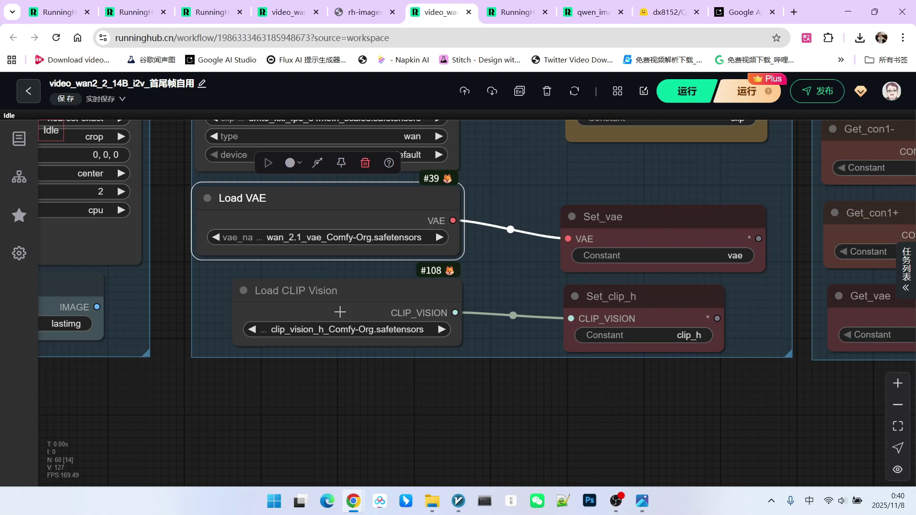
{"action": "left_click_drag", "start_coordinate": [314, 301], "coordinate": [302, 298]}
Examine the start-image, end-image and clip-vision inputs of the WanFirstLastFrameToVideo node.
{"action": "scroll", "coordinate": [439, 357], "scroll_direction": "down", "scroll_amount": 4}
{"action": "left_click_drag", "start_coordinate": [454, 339], "coordinate": [379, 360]}
{"action": "left_click_drag", "start_coordinate": [379, 360], "coordinate": [329, 375]}
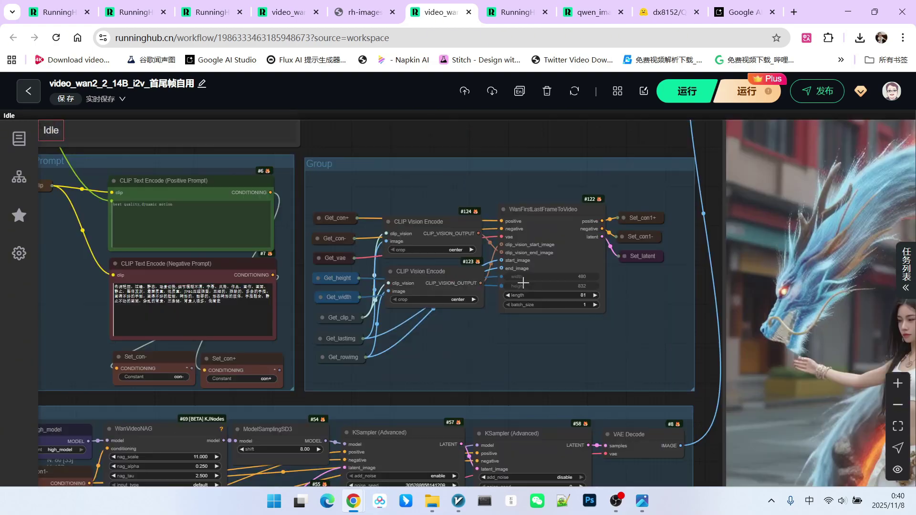
{"action": "scroll", "coordinate": [526, 276], "scroll_direction": "up", "scroll_amount": 7}
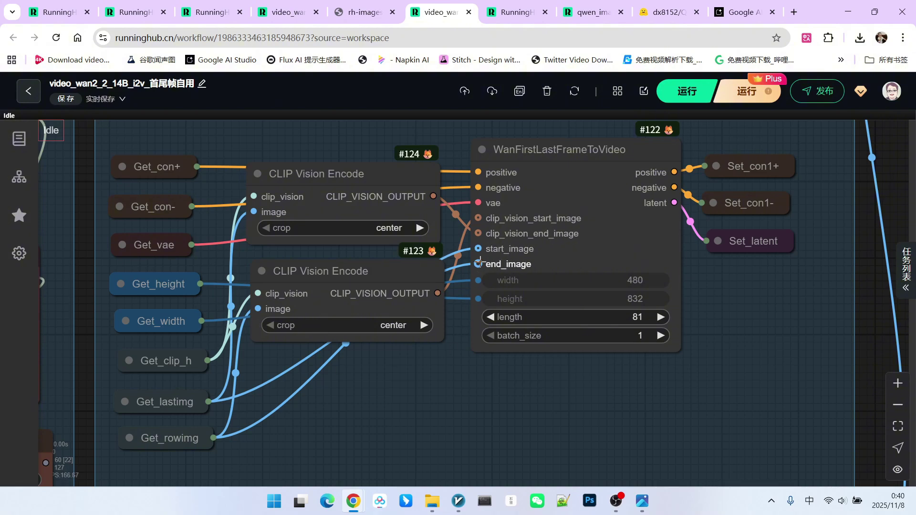
{"action": "scroll", "coordinate": [502, 228], "scroll_direction": "up", "scroll_amount": 3}
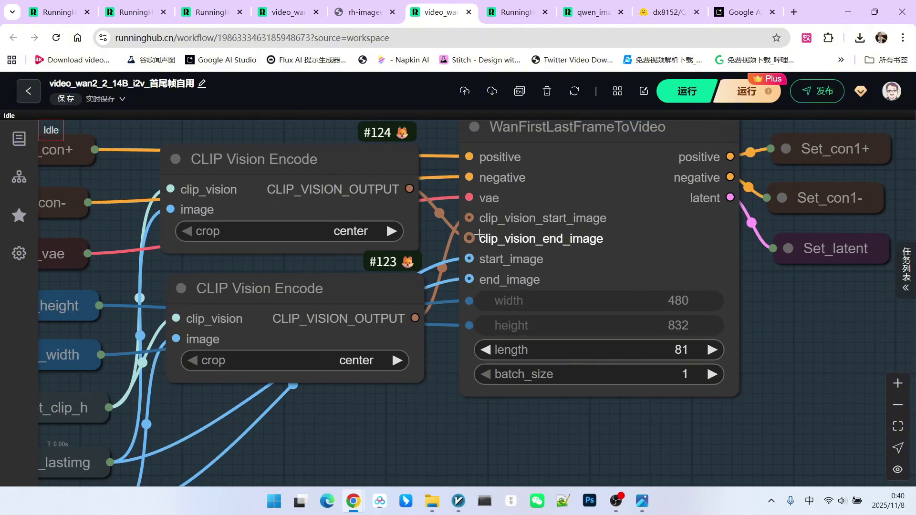
{"action": "scroll", "coordinate": [600, 235], "scroll_direction": "down", "scroll_amount": 3}
Trace how Get_rowimg, Get_lastimg and Get_clip_h feed the two CLIP Vision Encode nodes and WanFirstLastFrameToVideo.
{"action": "left_click_drag", "start_coordinate": [201, 430], "coordinate": [231, 382]}
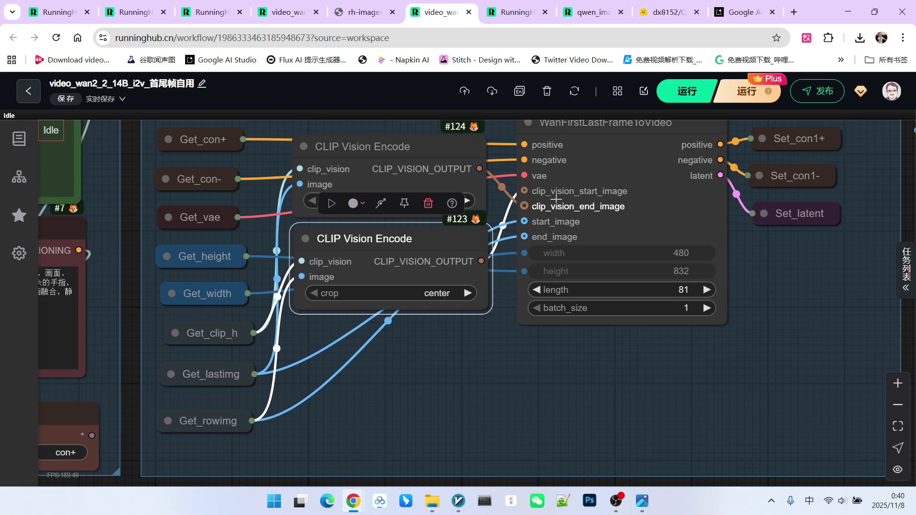
{"action": "scroll", "coordinate": [540, 190], "scroll_direction": "up", "scroll_amount": 2}
{"action": "scroll", "coordinate": [446, 212], "scroll_direction": "down", "scroll_amount": 3}
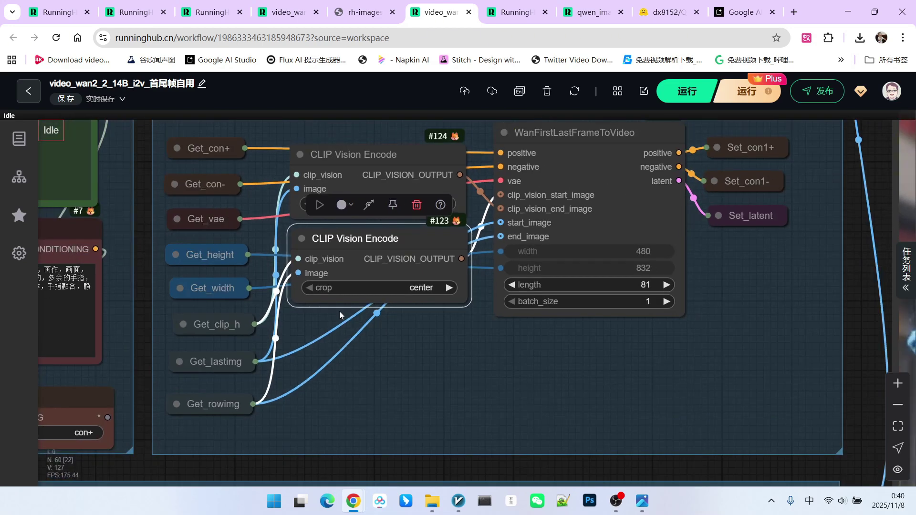
{"action": "scroll", "coordinate": [553, 212], "scroll_direction": "up", "scroll_amount": 2}
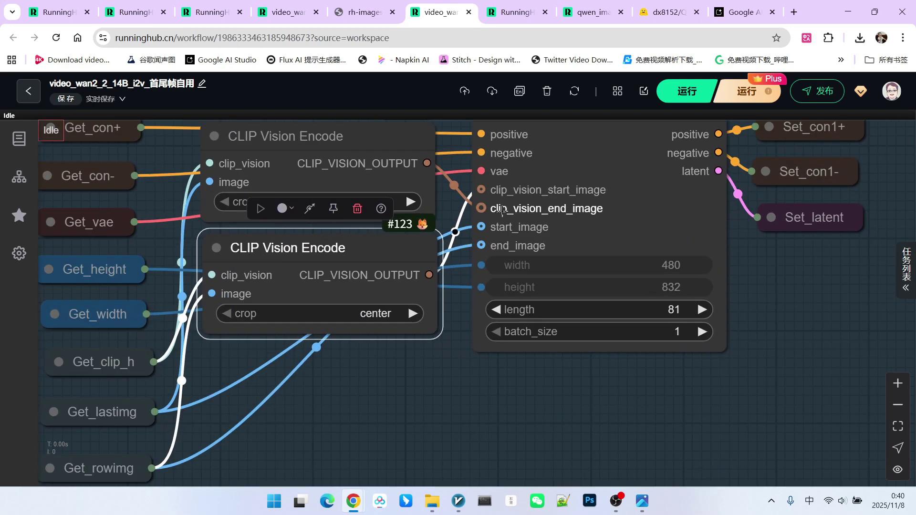
{"action": "scroll", "coordinate": [584, 214], "scroll_direction": "down", "scroll_amount": 5}
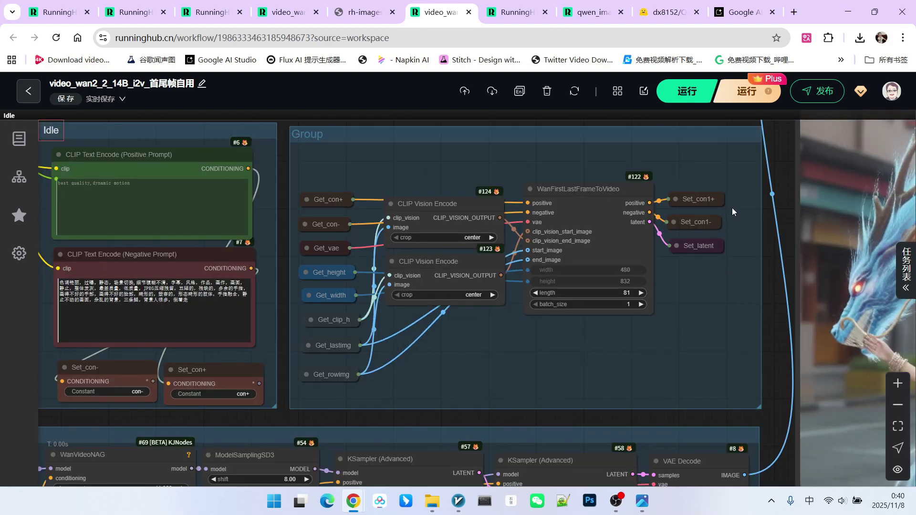
Check the Set_con1+, Set_con1- and Set_latent nodes that receive the WanFirstLastFrameToVideo outputs.
{"action": "scroll", "coordinate": [709, 200], "scroll_direction": "up", "scroll_amount": 2}
{"action": "left_click", "coordinate": [710, 200]}
{"action": "left_click", "coordinate": [706, 213]}
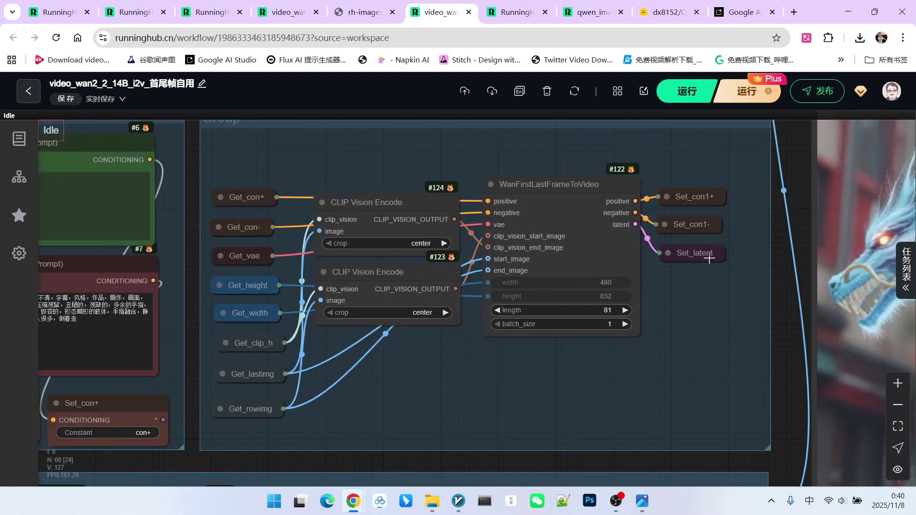
{"action": "left_click", "coordinate": [709, 258]}
Examine the sampling group, from WanVideoNAG and ModelSamplingSD3 through the two KSampler (Advanced) nodes to VAE Decode.
{"action": "scroll", "coordinate": [690, 355], "scroll_direction": "down", "scroll_amount": 4}
{"action": "left_click_drag", "start_coordinate": [672, 378], "coordinate": [673, 192]}
{"action": "scroll", "coordinate": [668, 206], "scroll_direction": "down", "scroll_amount": 2}
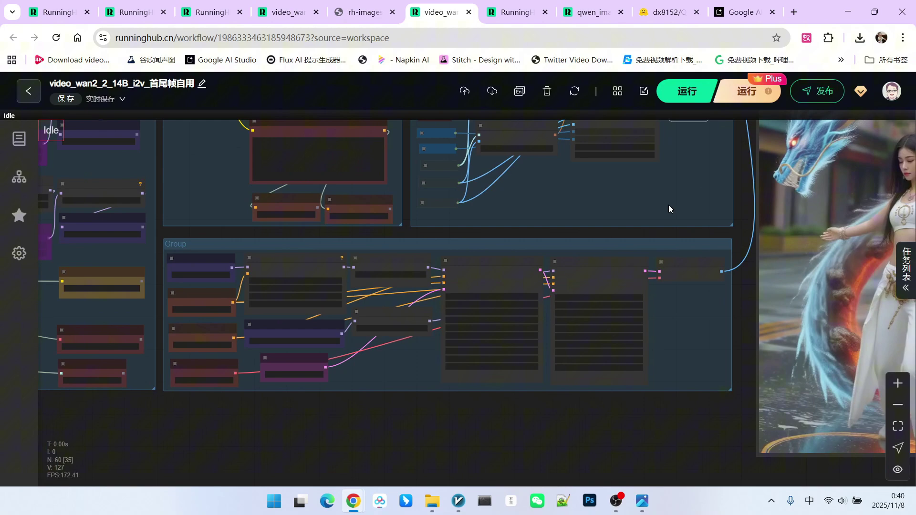
{"action": "scroll", "coordinate": [653, 351], "scroll_direction": "up", "scroll_amount": 4}
{"action": "left_click_drag", "start_coordinate": [414, 430], "coordinate": [533, 417]}
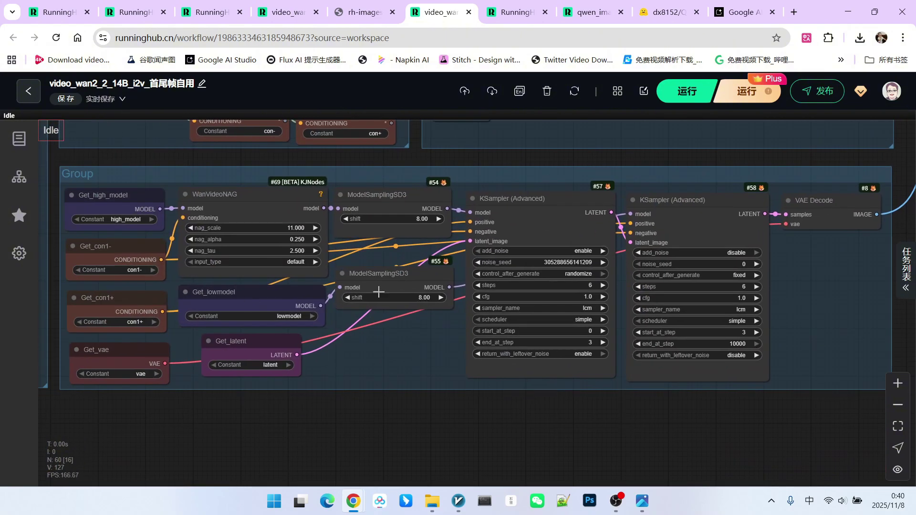
{"action": "scroll", "coordinate": [584, 380], "scroll_direction": "down", "scroll_amount": 3}
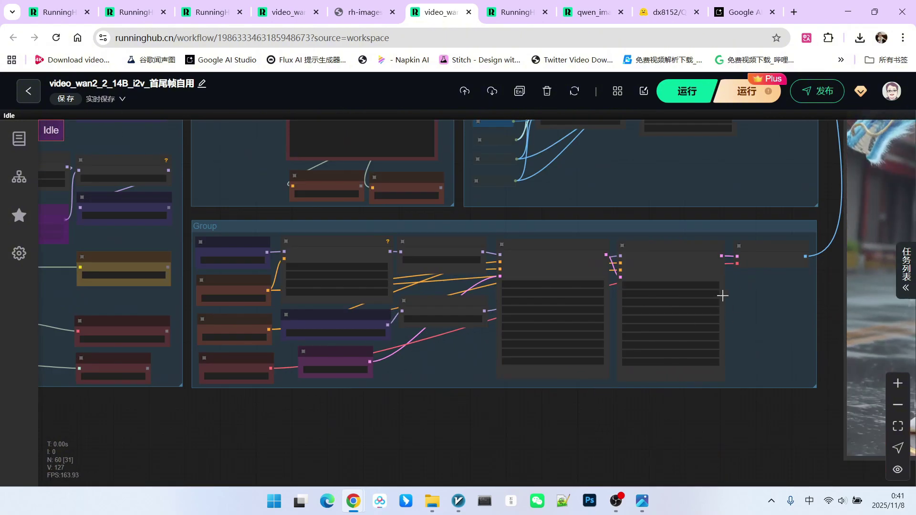
Read the QwenVL node's system instruction down to its user input line and return to the overview with the output video.
{"action": "scroll", "coordinate": [740, 294], "scroll_direction": "down", "scroll_amount": 3}
{"action": "left_click_drag", "start_coordinate": [363, 177], "coordinate": [466, 386]}
{"action": "scroll", "coordinate": [313, 252], "scroll_direction": "up", "scroll_amount": 8}
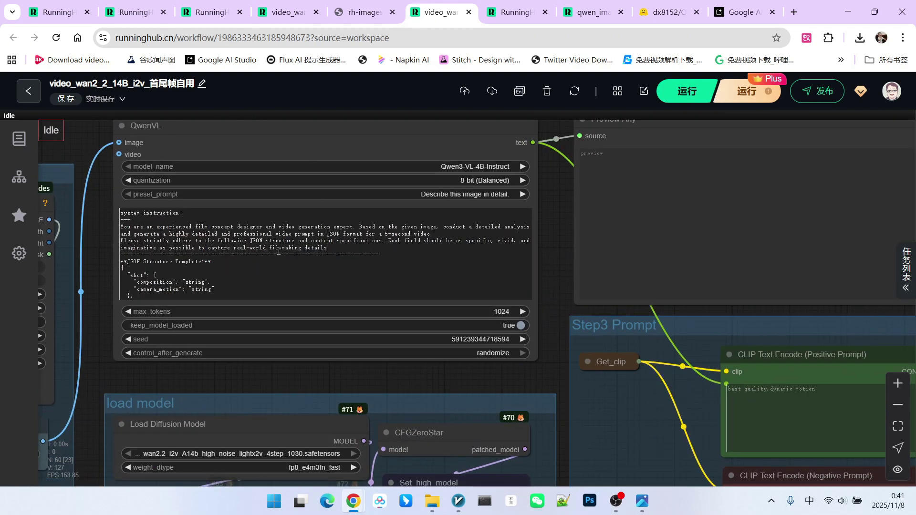
{"action": "scroll", "coordinate": [286, 243], "scroll_direction": "down", "scroll_amount": 5}
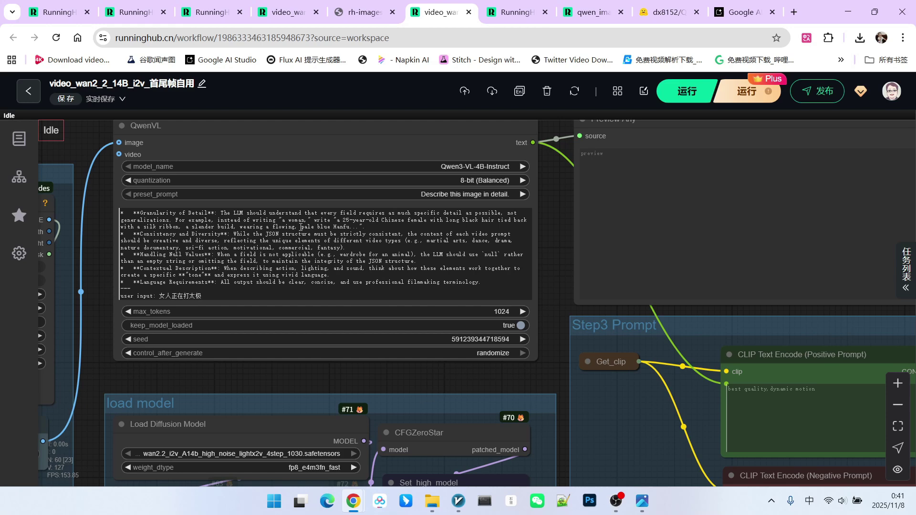
{"action": "scroll", "coordinate": [483, 197], "scroll_direction": "down", "scroll_amount": 5}
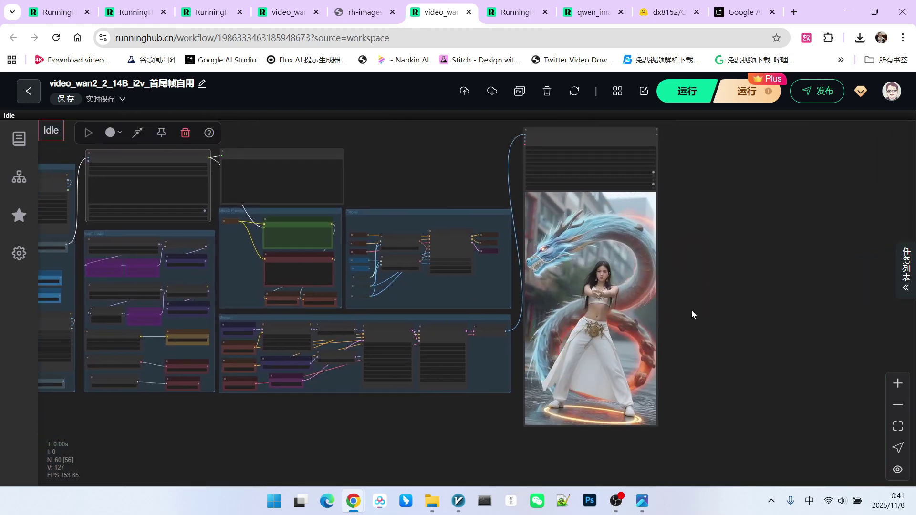
{"action": "scroll", "coordinate": [691, 311], "scroll_direction": "up", "scroll_amount": 3}
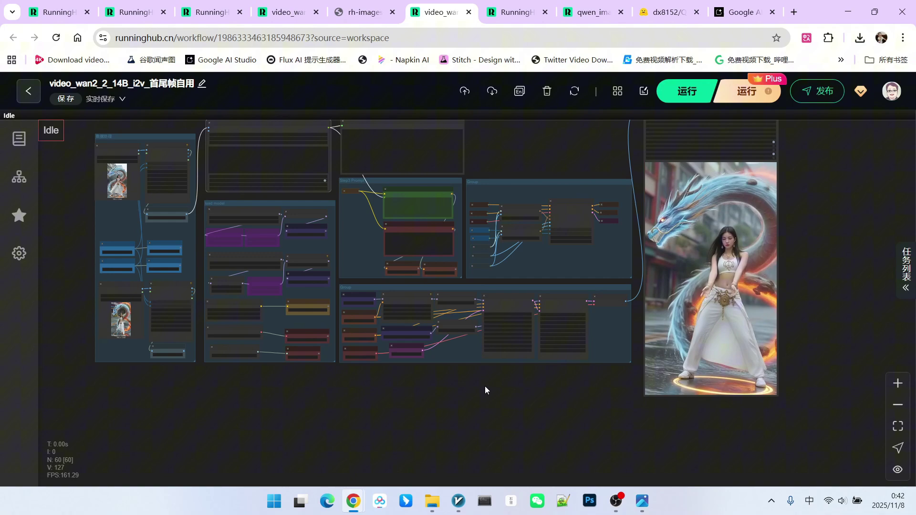
{"action": "left_click_drag", "start_coordinate": [485, 385], "coordinate": [494, 421]}
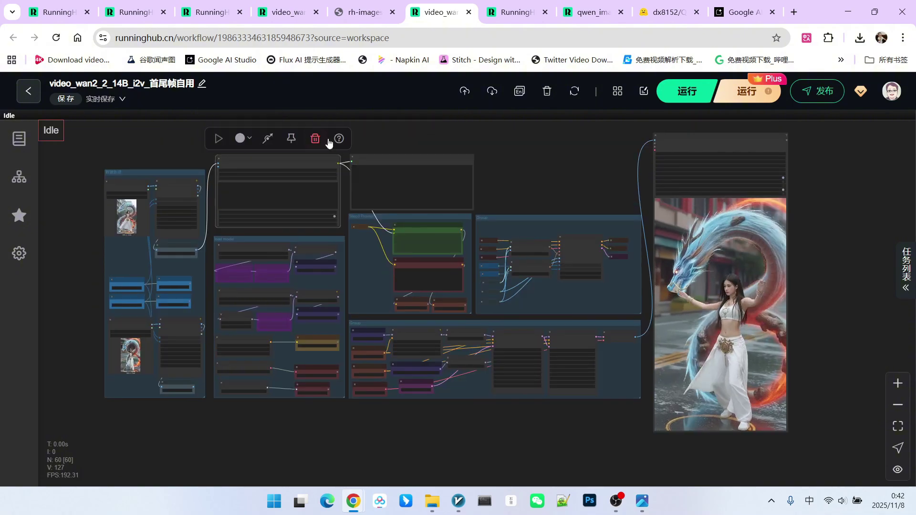
Switch to the qwen_image_edit_plus_MultipleAngles workflow and review its graph from the LoRA loaders through KSampler to the output image.
{"action": "key", "text": "ctrl+4"}
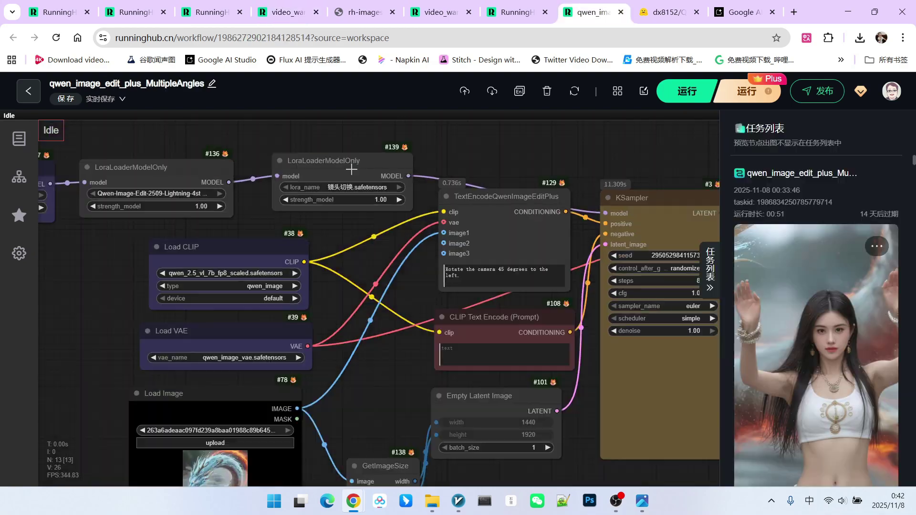
{"action": "scroll", "coordinate": [351, 169], "scroll_direction": "down", "scroll_amount": 2}
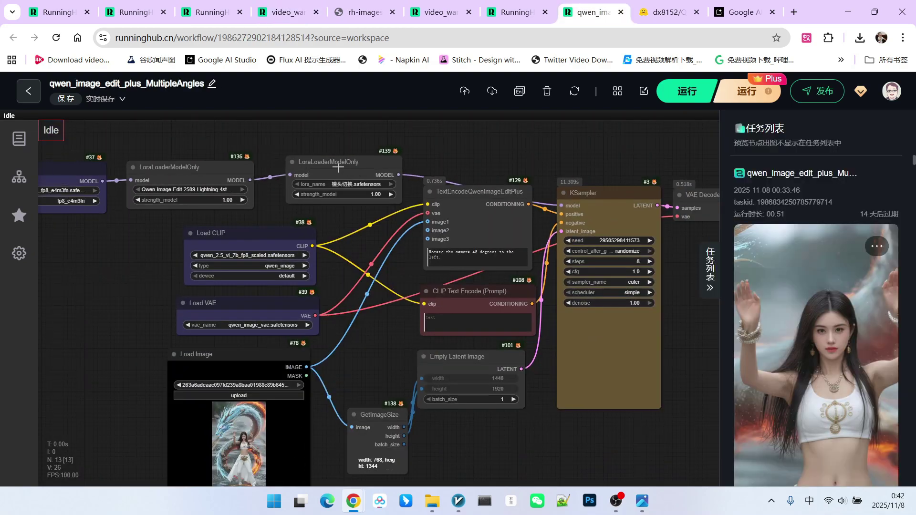
{"action": "scroll", "coordinate": [519, 162], "scroll_direction": "down", "scroll_amount": 6}
{"action": "left_click_drag", "start_coordinate": [661, 264], "coordinate": [506, 255]}
{"action": "scroll", "coordinate": [525, 255], "scroll_direction": "up", "scroll_amount": 2}
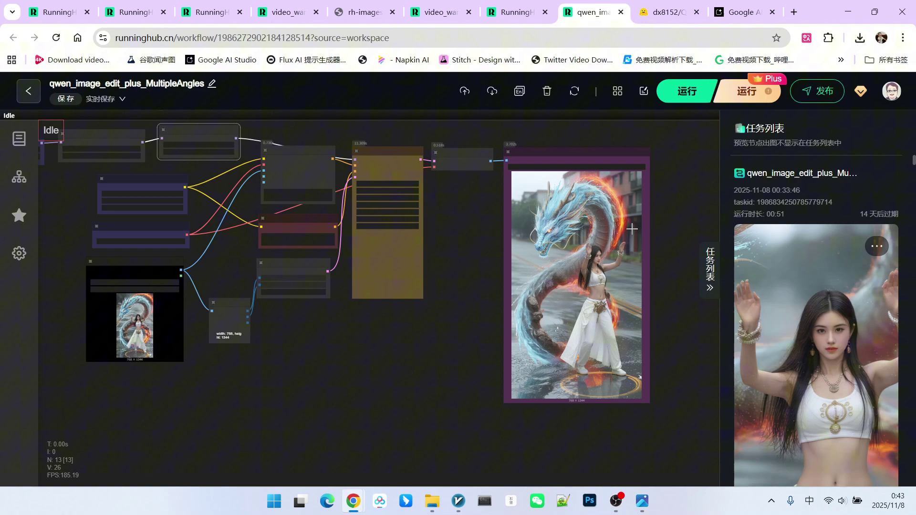
{"action": "scroll", "coordinate": [573, 145], "scroll_direction": "down", "scroll_amount": 2}
{"action": "left_click_drag", "start_coordinate": [574, 145], "coordinate": [591, 167]}
Return to the video_wan2_2_14B_i2v first-last-frame workflow and review the whole graph together with its output video.
{"action": "left_click", "coordinate": [443, 12]}
{"action": "scroll", "coordinate": [493, 222], "scroll_direction": "down", "scroll_amount": 1}
{"action": "scroll", "coordinate": [497, 197], "scroll_direction": "up", "scroll_amount": 2}
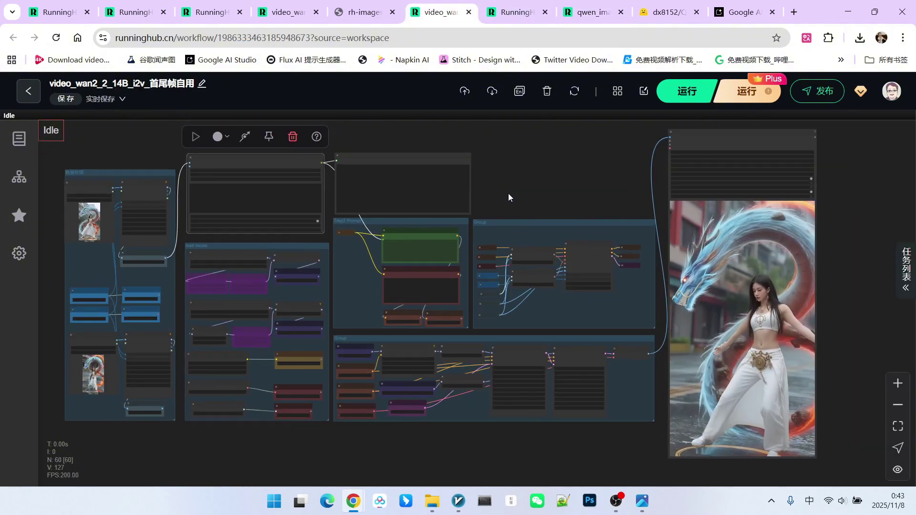
{"action": "left_click_drag", "start_coordinate": [508, 193], "coordinate": [509, 185]}
{"action": "scroll", "coordinate": [719, 284], "scroll_direction": "up", "scroll_amount": 4}
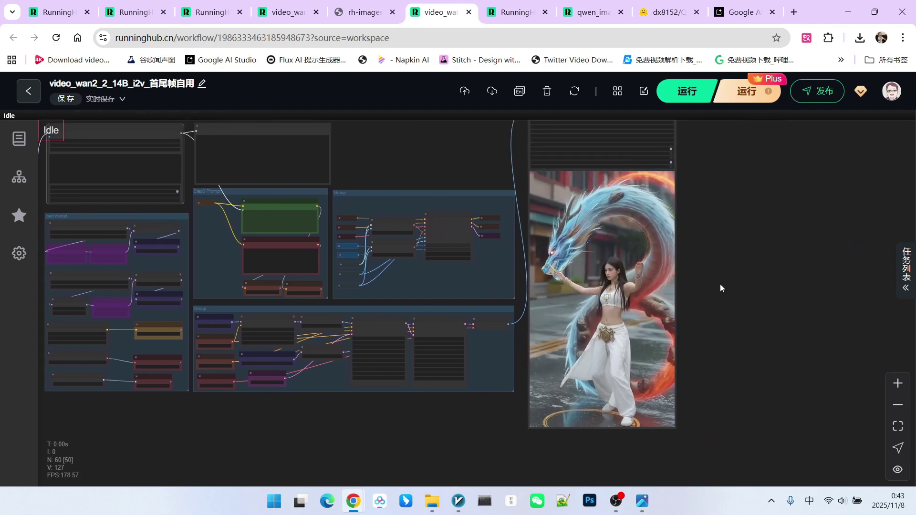
{"action": "scroll", "coordinate": [585, 245], "scroll_direction": "down", "scroll_amount": 5}
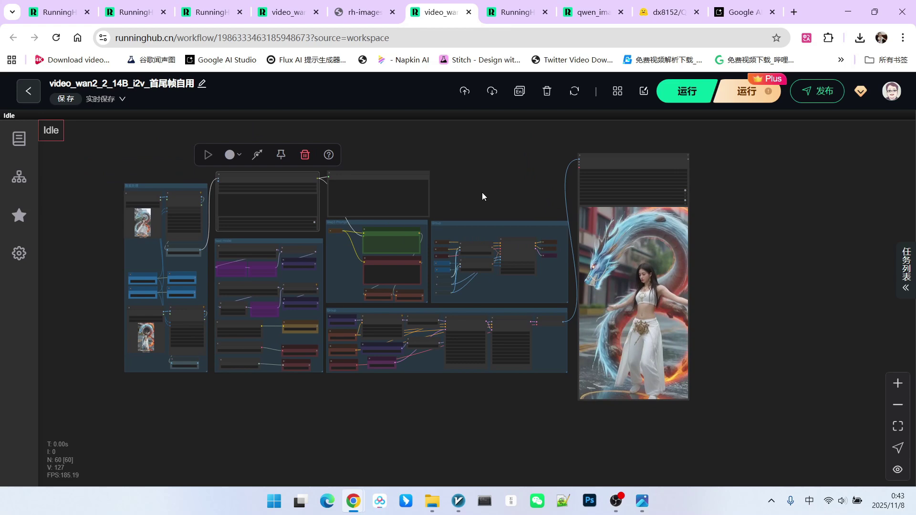
{"action": "scroll", "coordinate": [545, 182], "scroll_direction": "up", "scroll_amount": 2}
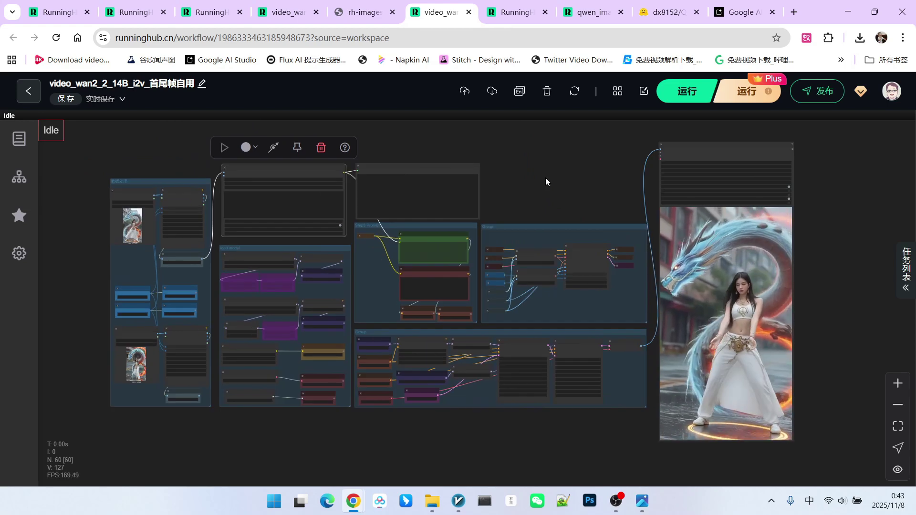